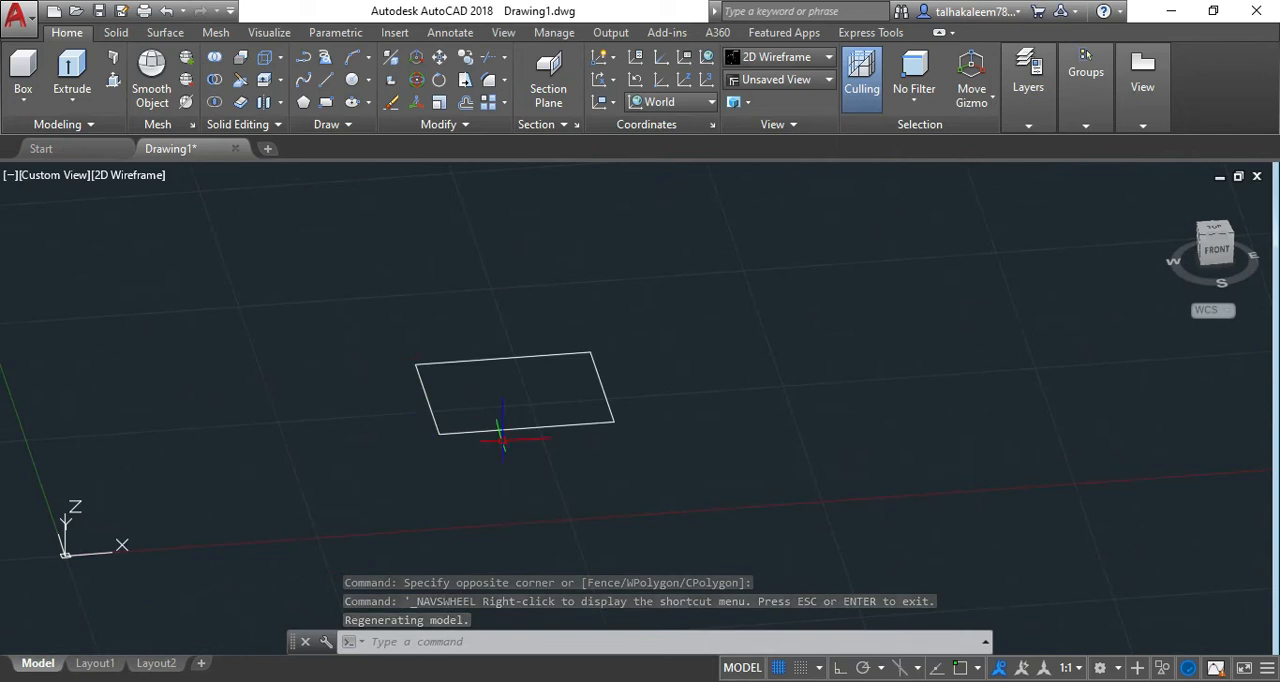
Extrude the rectangle upward to a height of about 7.88.
click(563, 424)
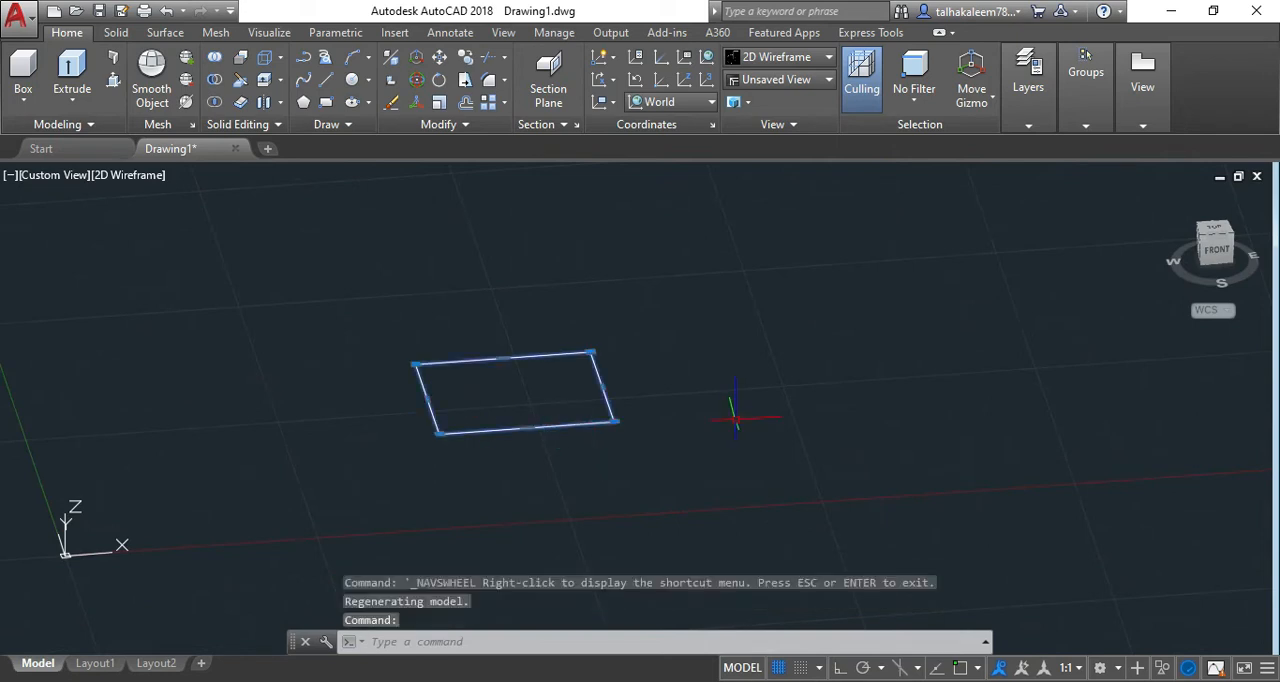
text(extr)
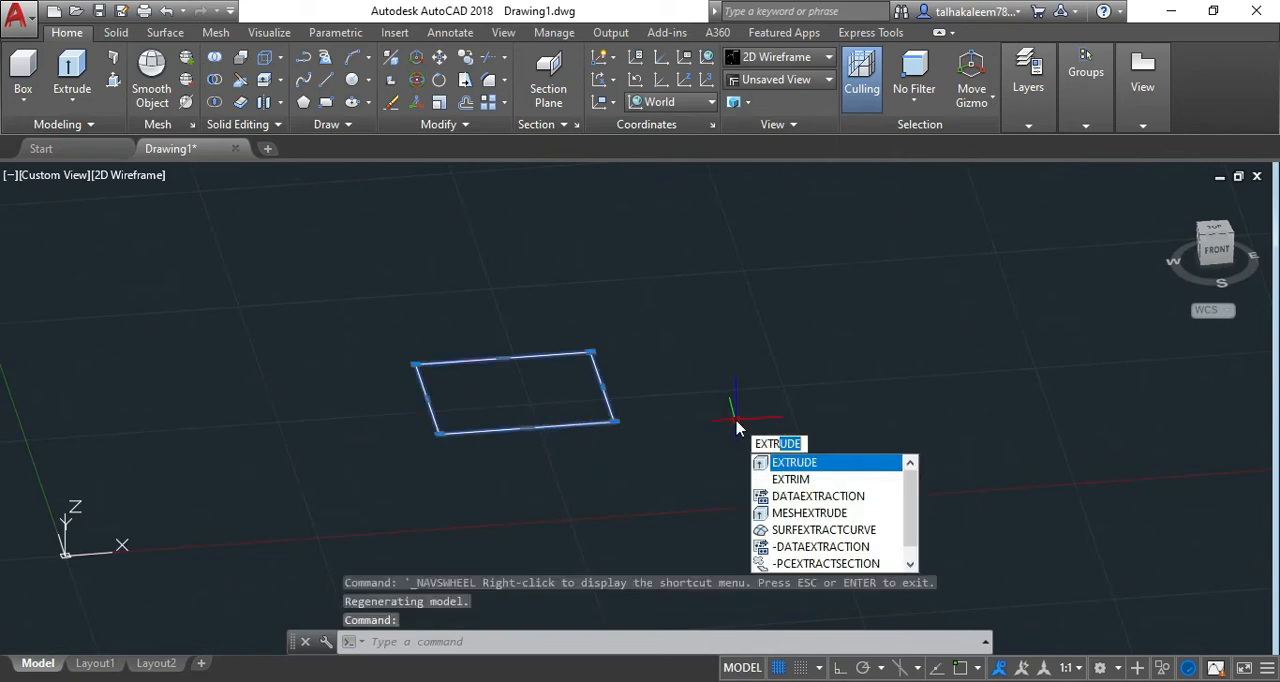
key(Return)
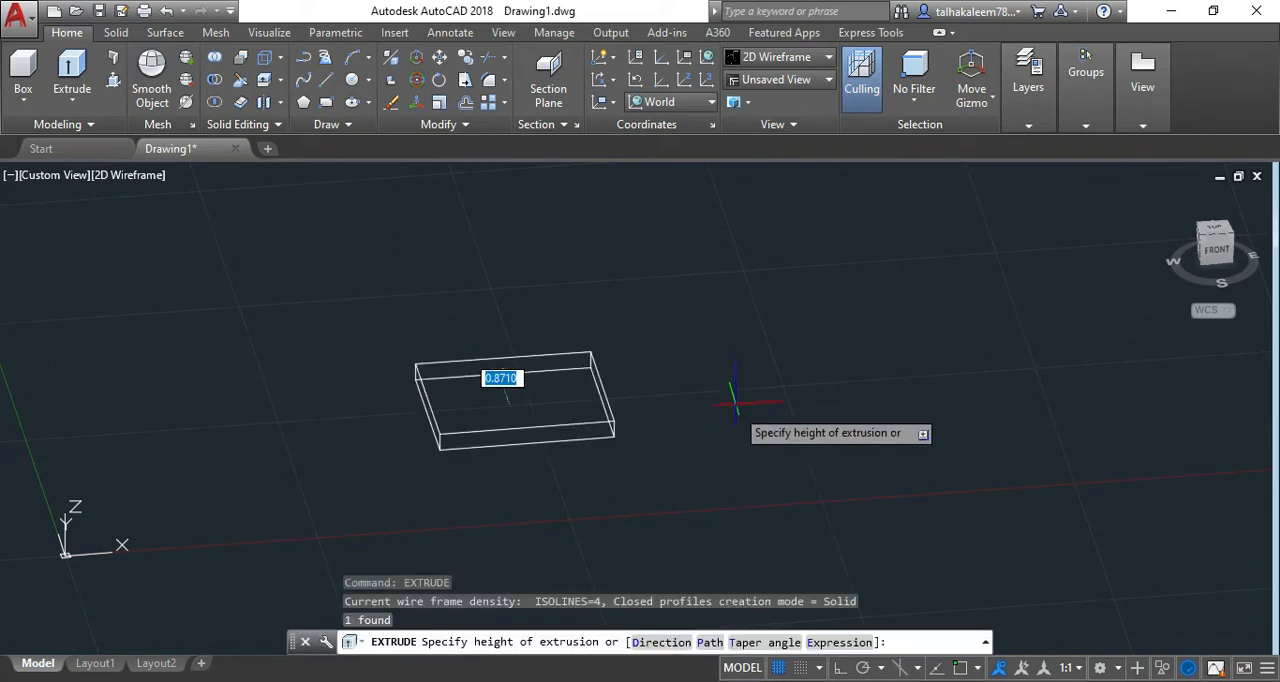
click(713, 246)
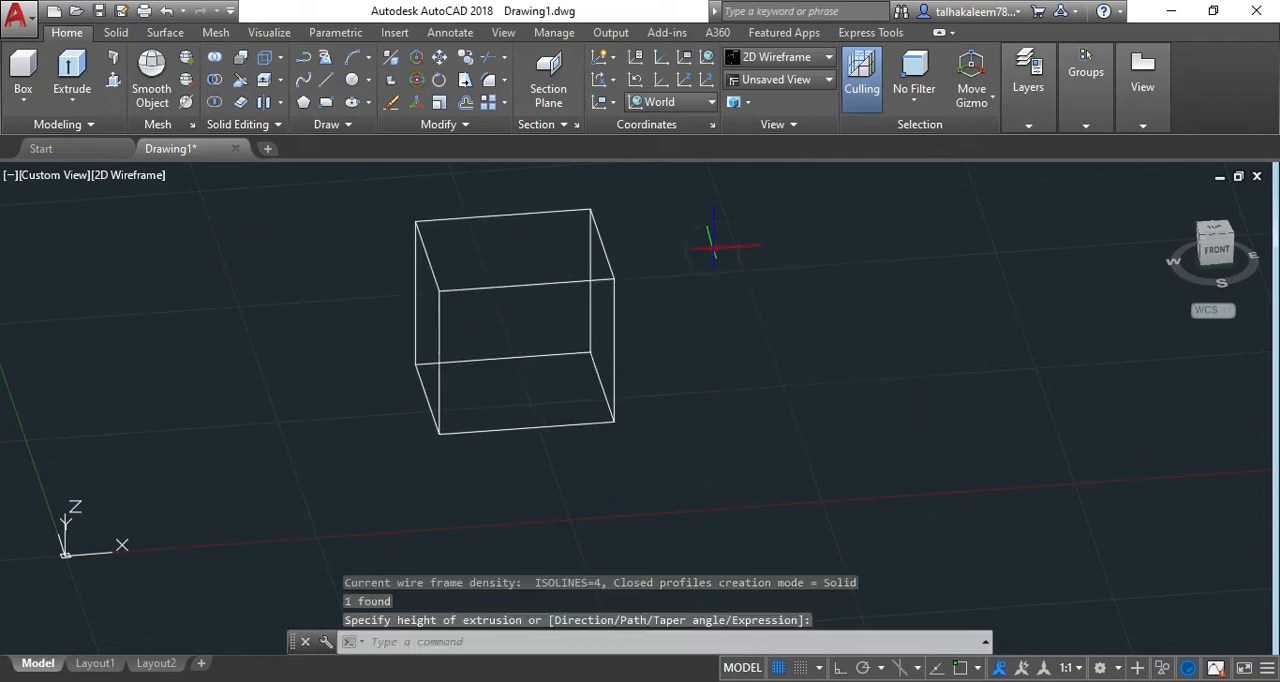
Switch the visual style to Conceptual, and orbit and pan around the extruded box to inspect it.
click(140, 176)
click(205, 243)
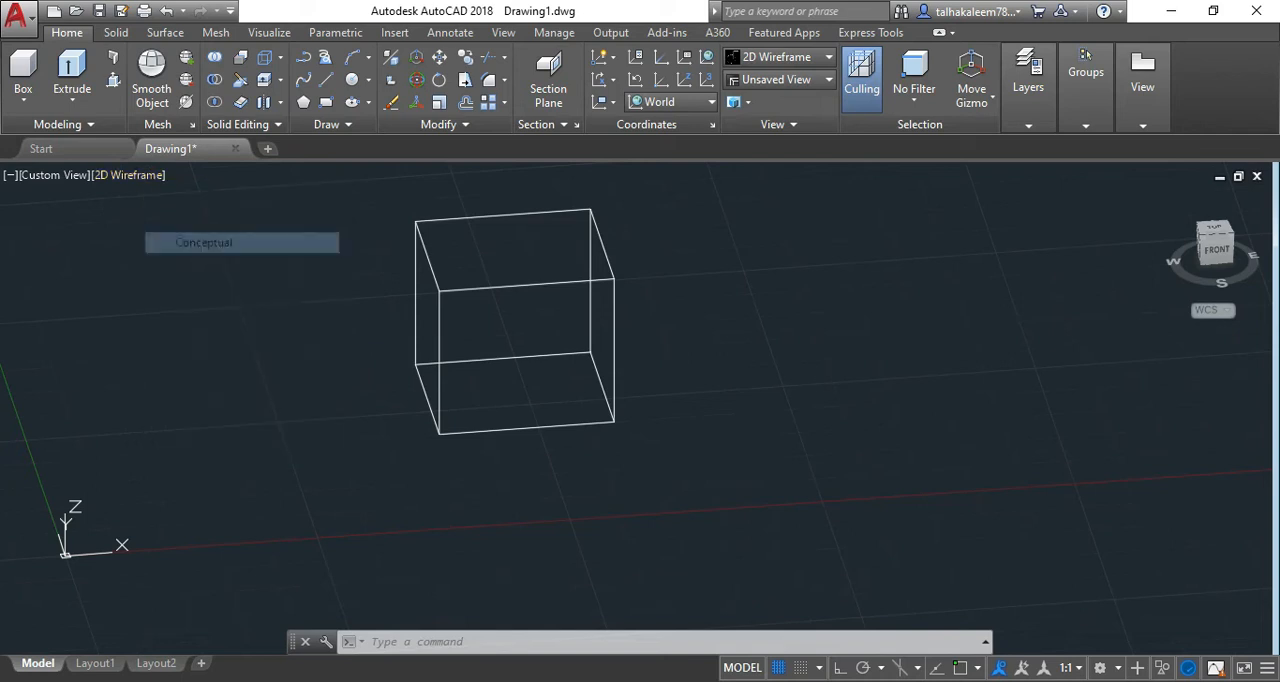
click(779, 465)
click(677, 366)
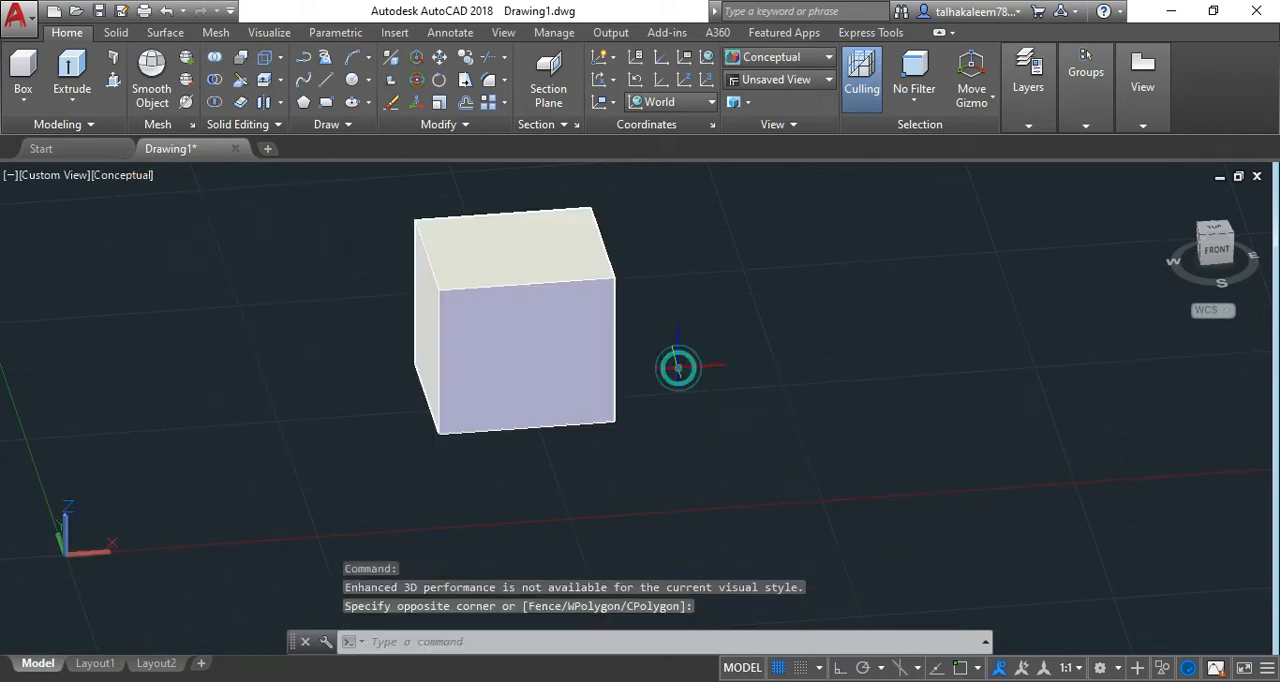
key(ctrl+shift+w)
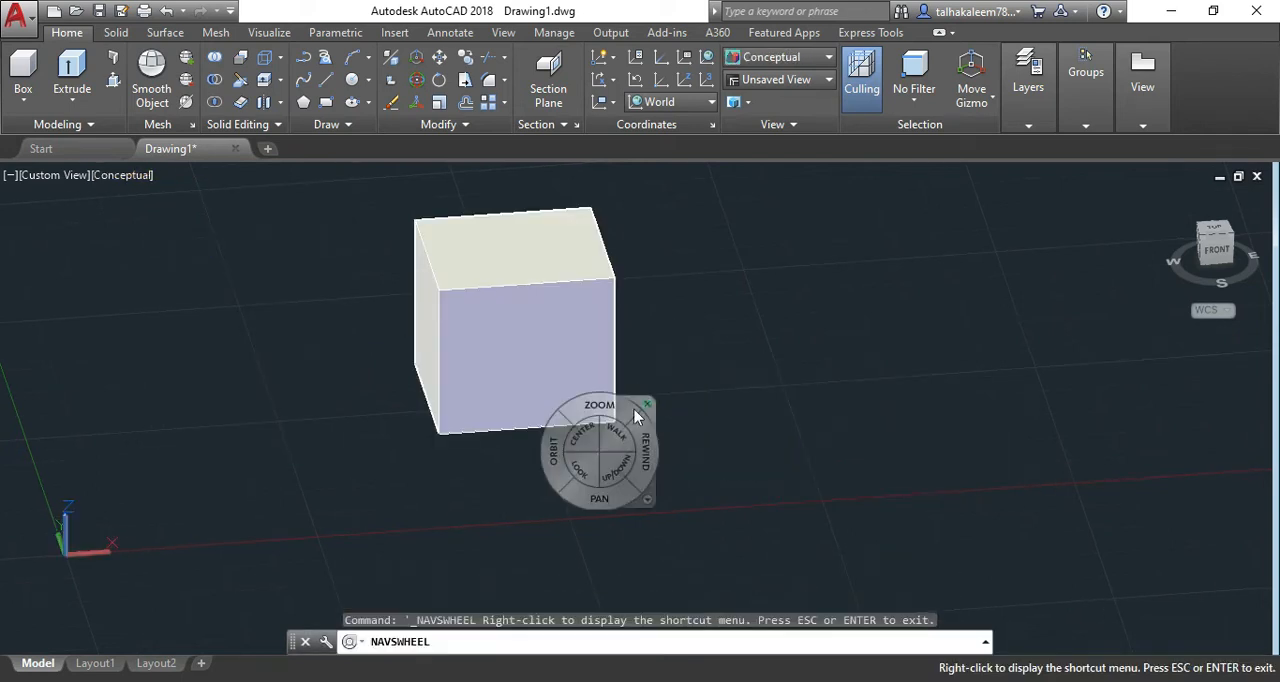
drag(557, 455, 637, 450)
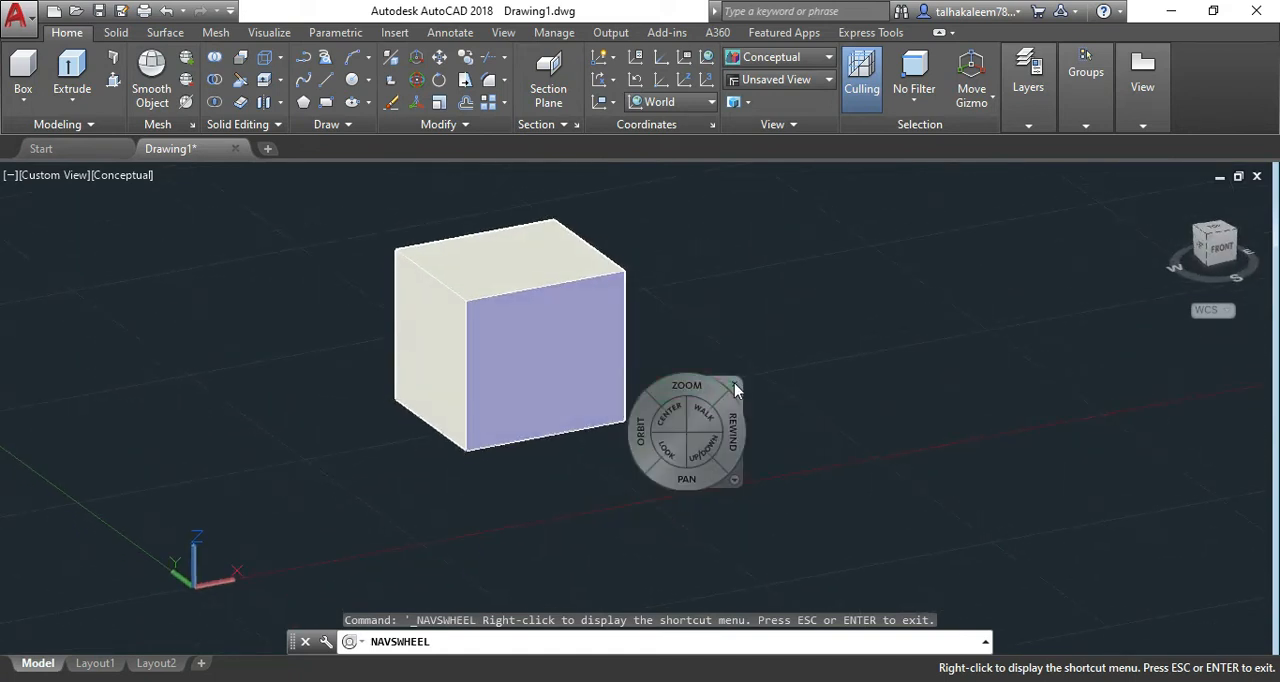
drag(687, 476, 723, 540)
click(769, 449)
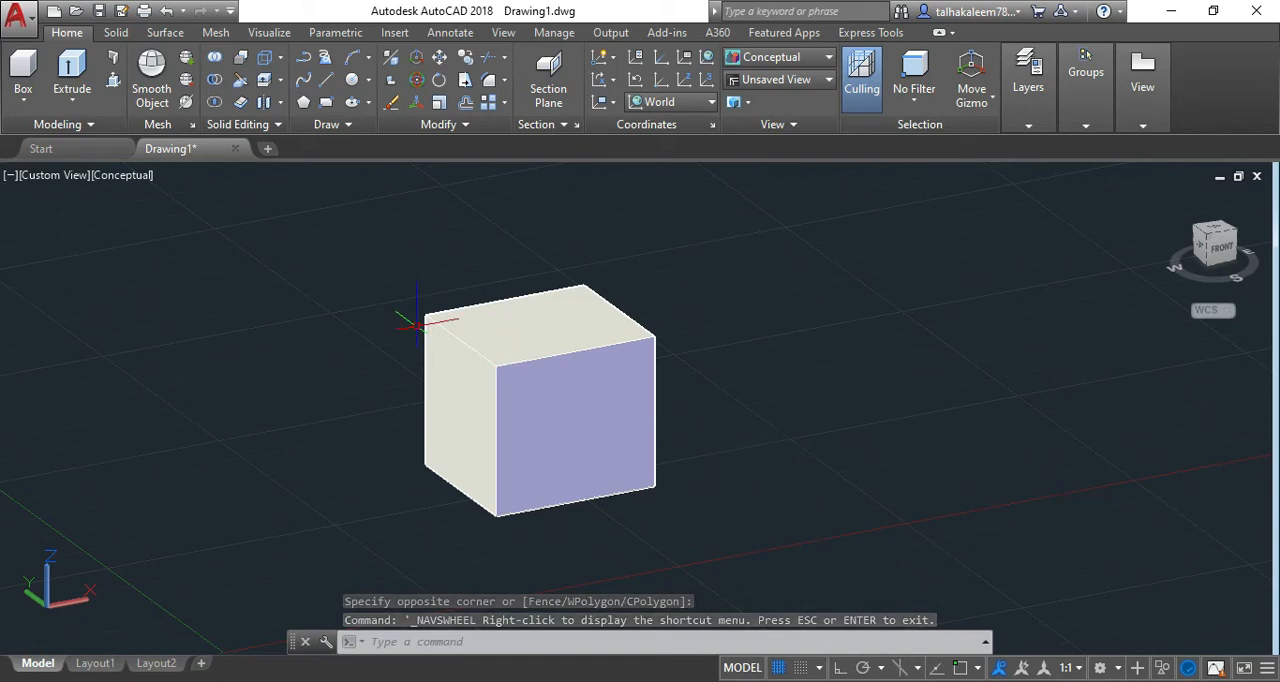
Undo the Conceptual visual style change and the extrusion of the rectangle.
key(ctrl+z)
key(ctrl+z)
key(ctrl+z)
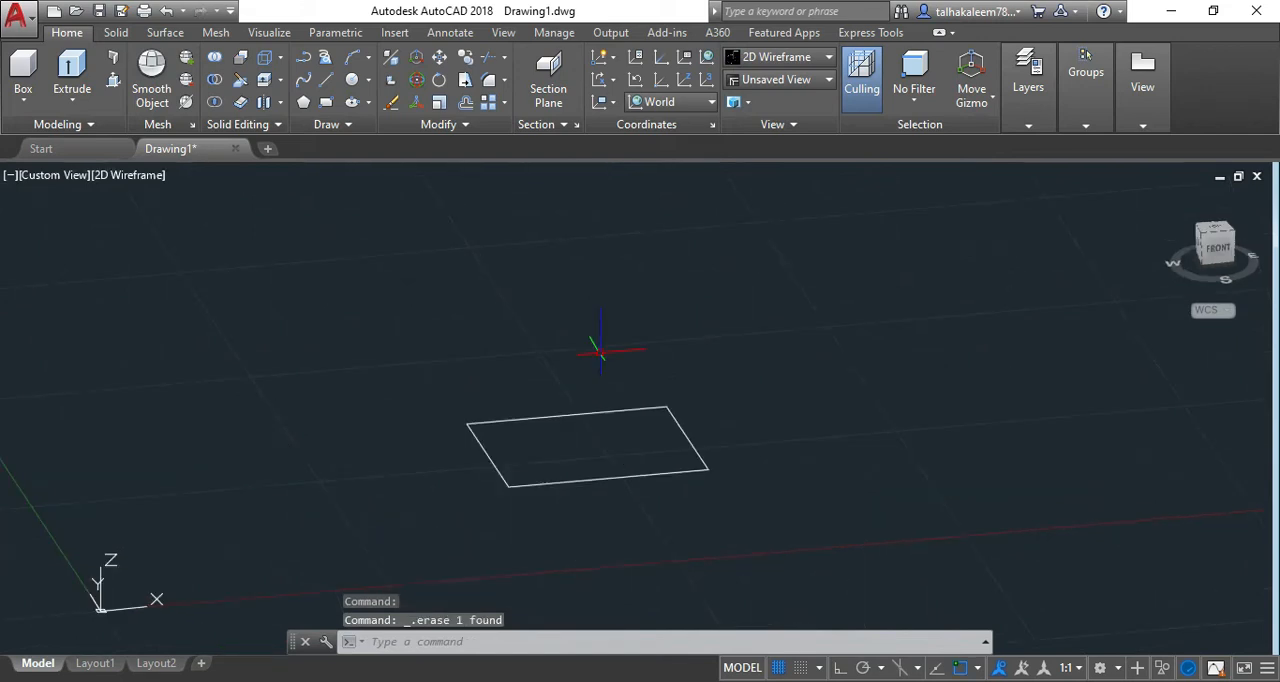
Draw a vertical line with Ortho on, straight up from the rectangle's far right corner.
click(322, 79)
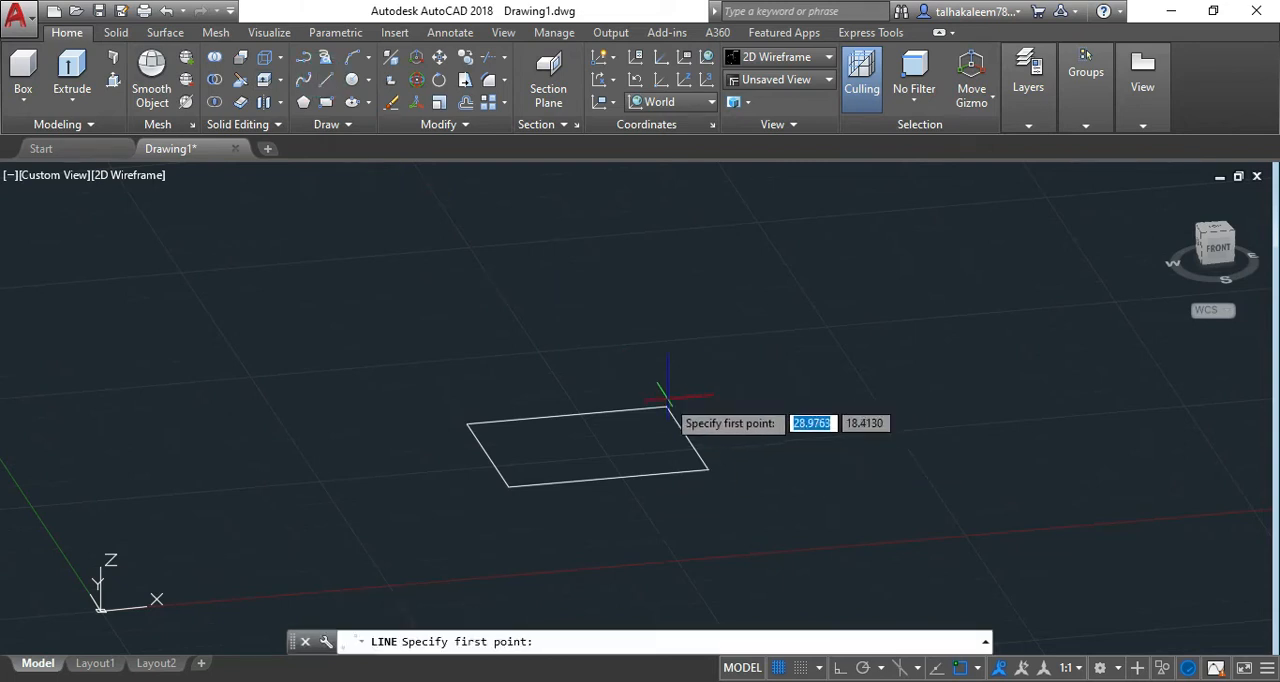
click(667, 405)
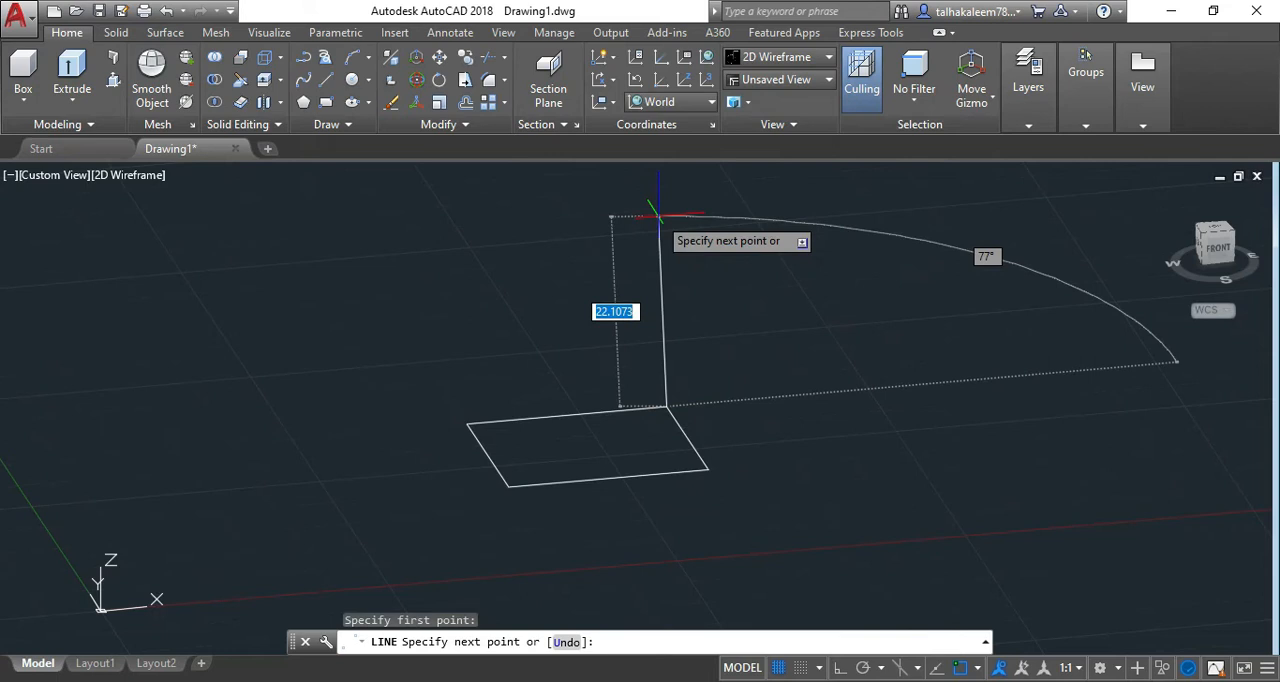
key(F8)
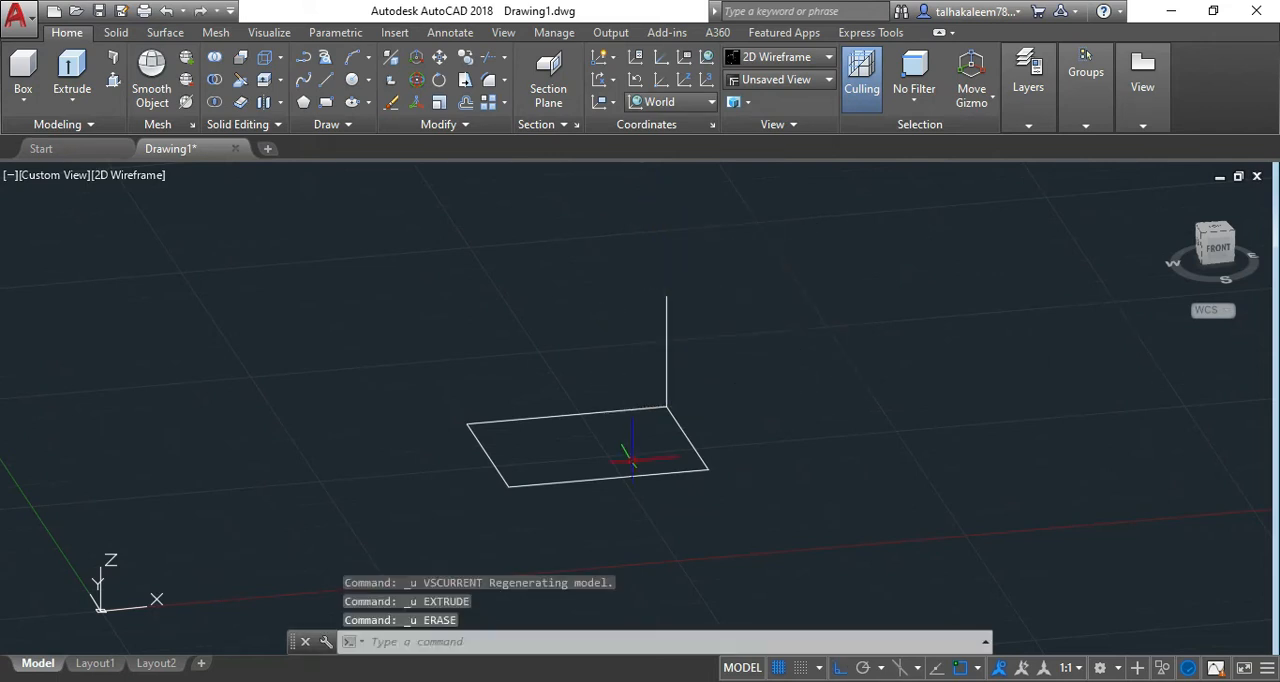
Set the viewport's visual style to Conceptual.
click(632, 475)
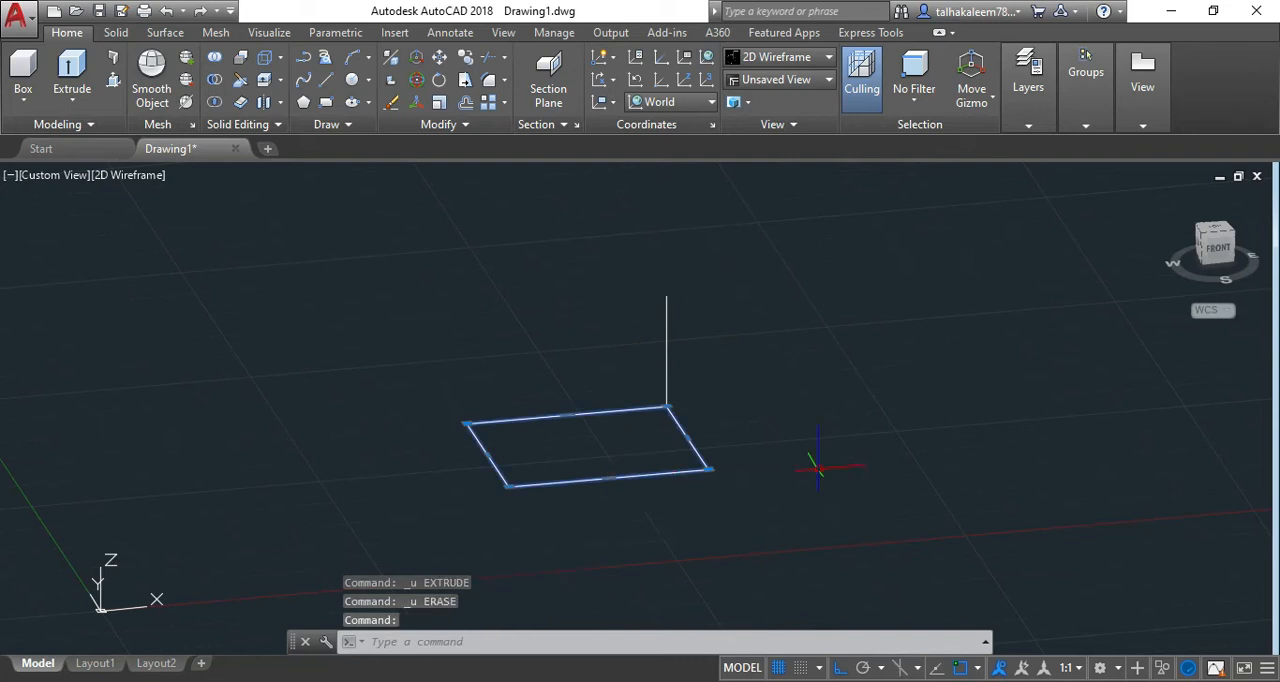
click(141, 177)
click(171, 242)
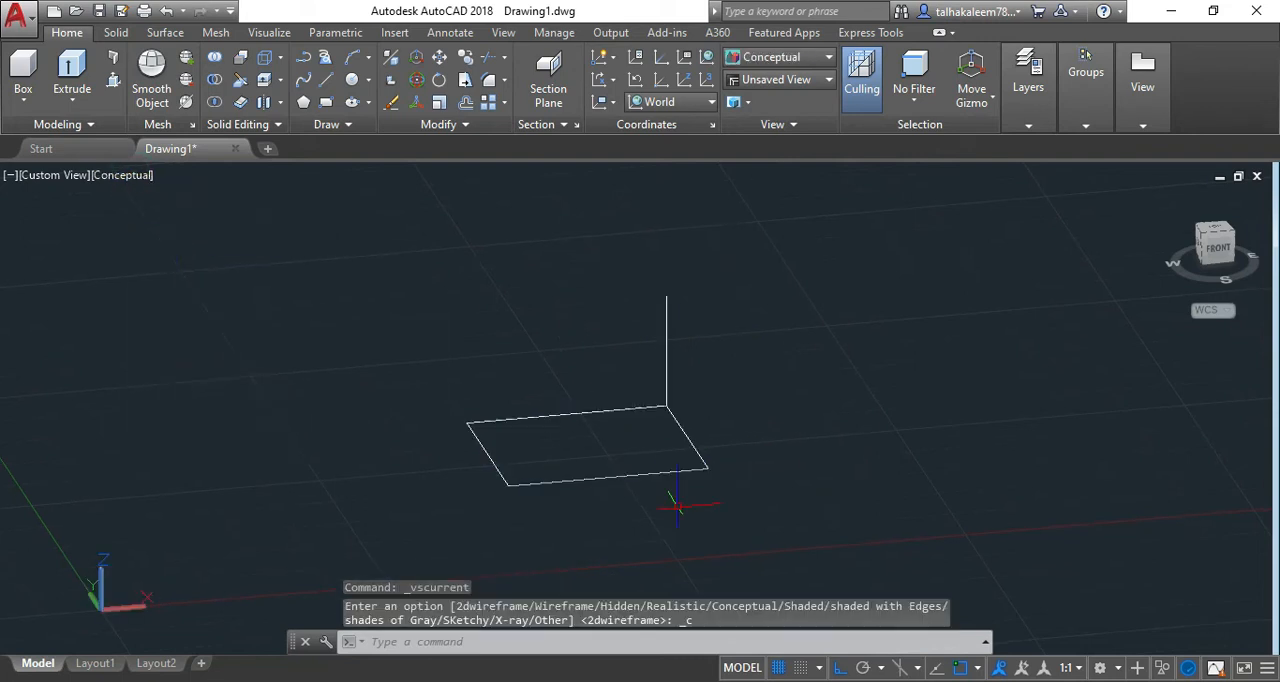
Extrude the rectangle with the Direction option from its far right corner to a point above the vertical line's top, and undo the extrusion.
click(690, 468)
text(ext)
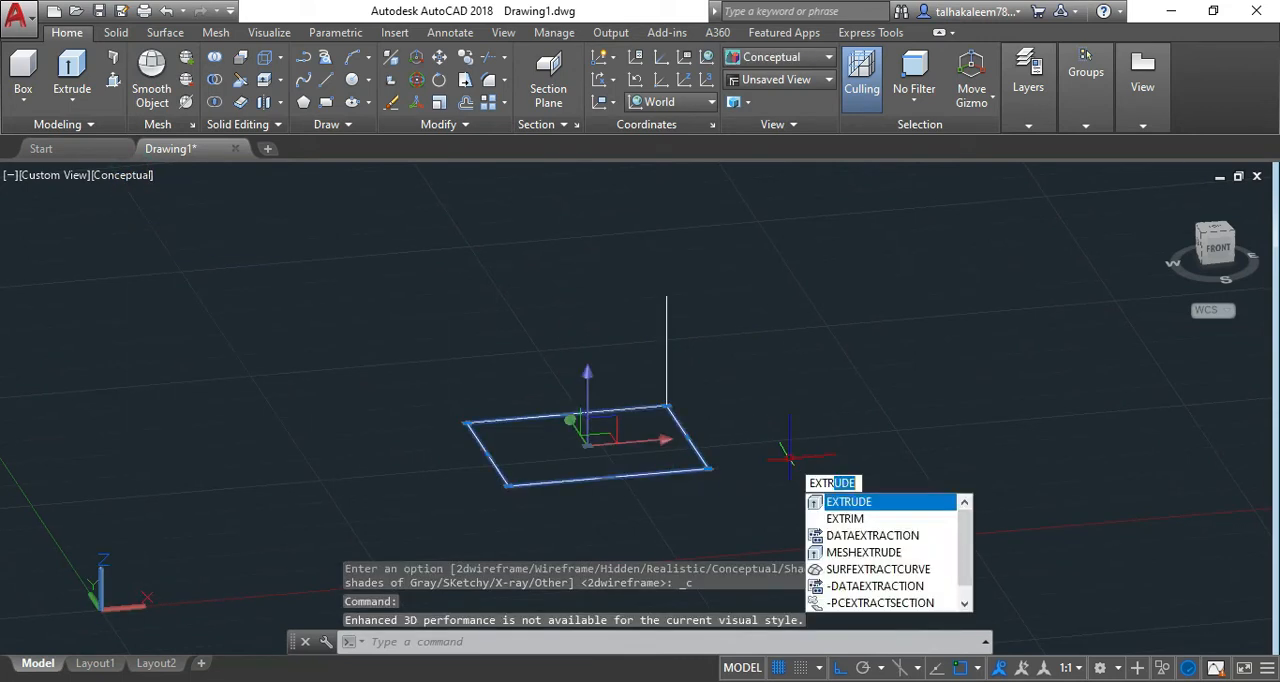
key(Return)
click(660, 642)
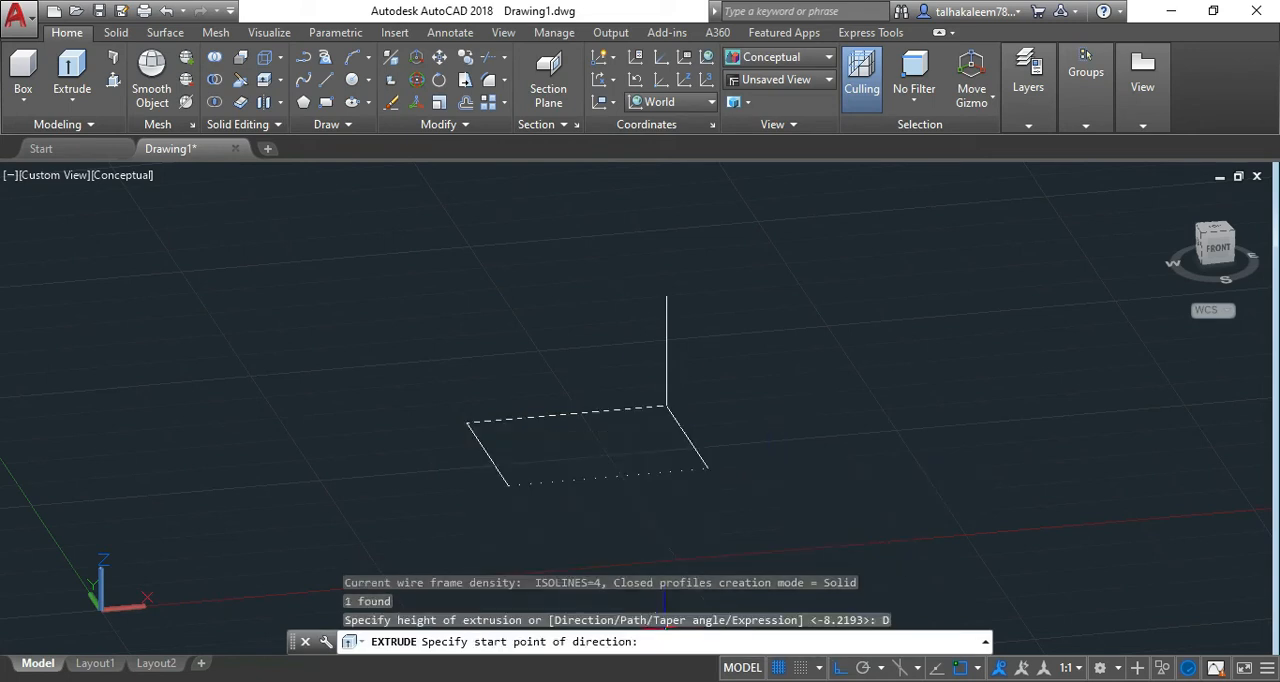
click(666, 406)
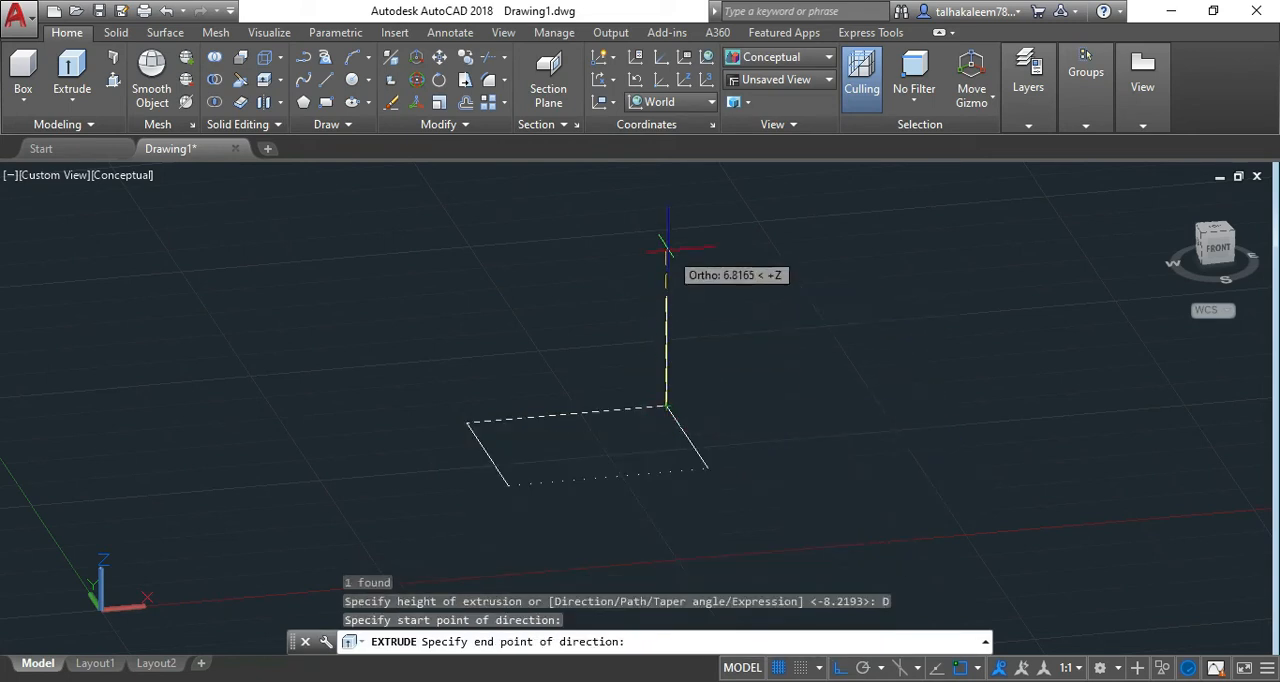
click(666, 211)
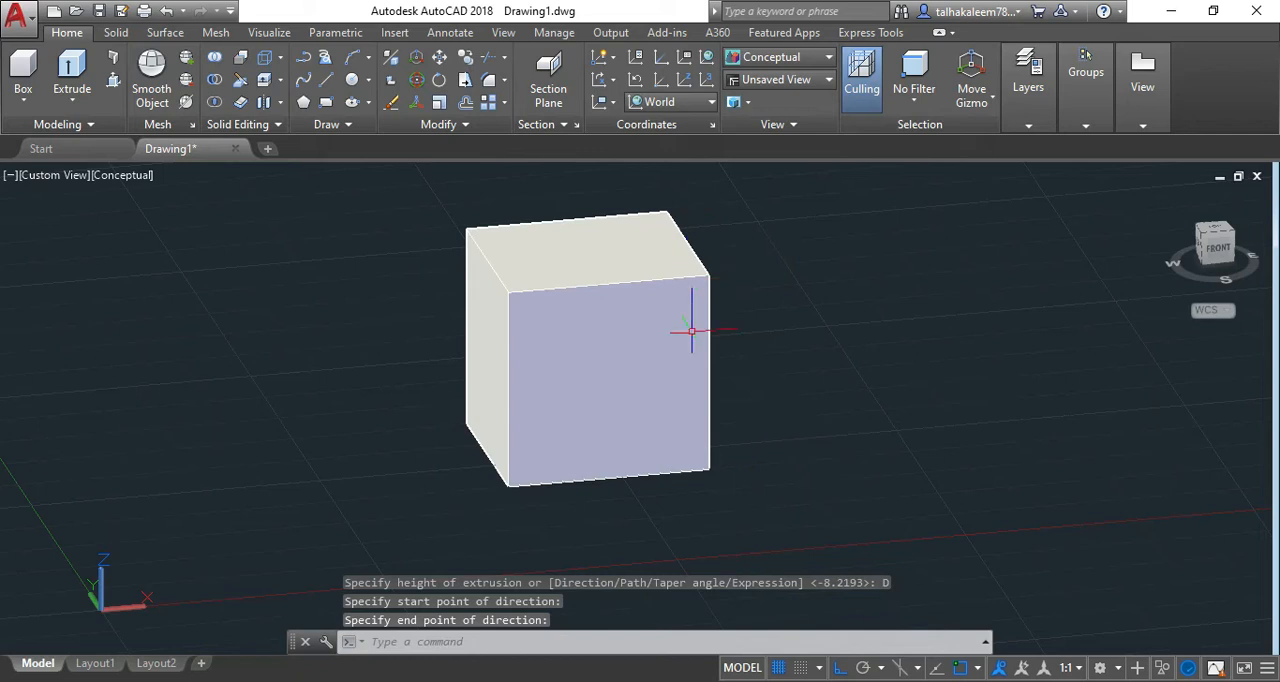
key(ctrl+z)
Extrude the rectangle with the Direction option, object snap off, from its far right corner to about halfway up the vertical line, and undo it.
click(697, 462)
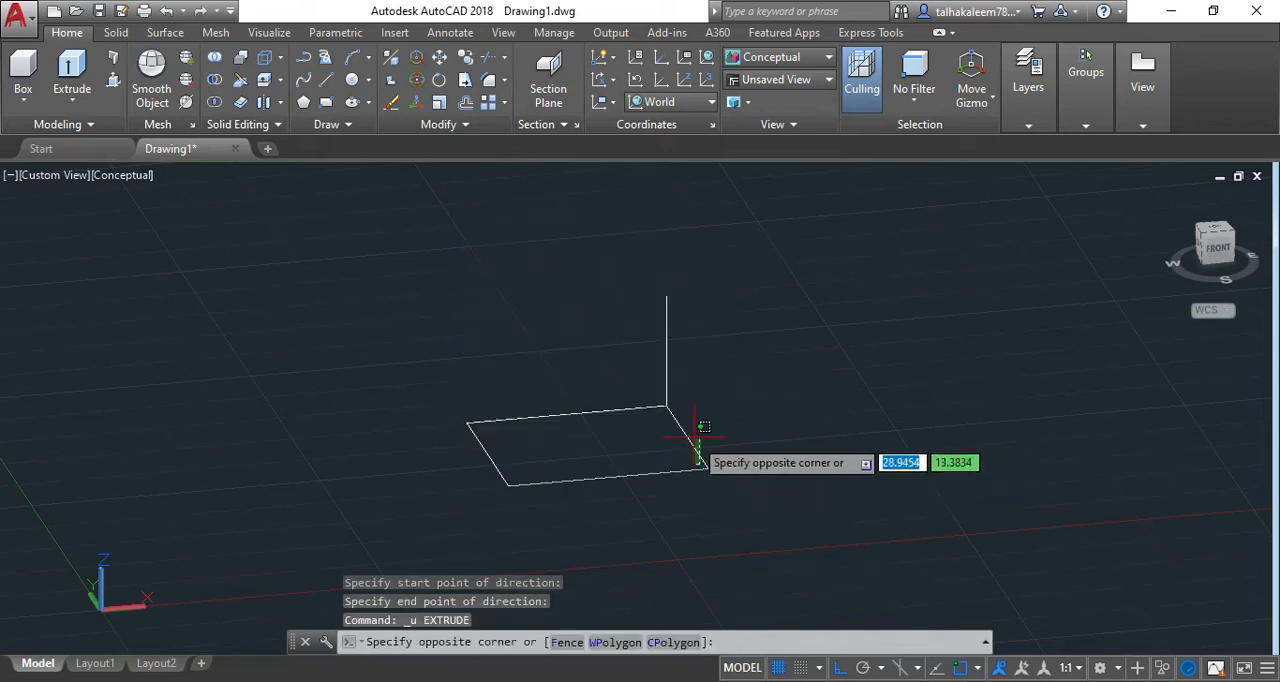
click(720, 442)
text(extr)
key(Return)
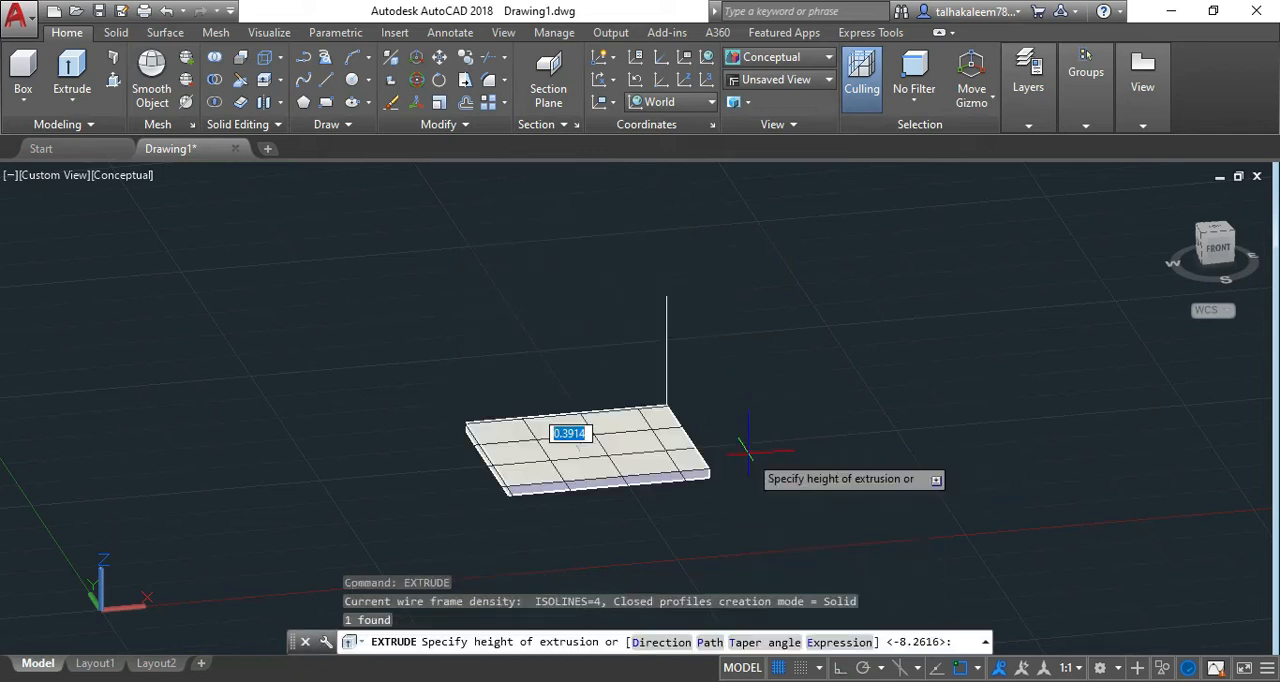
text(D)
key(Return)
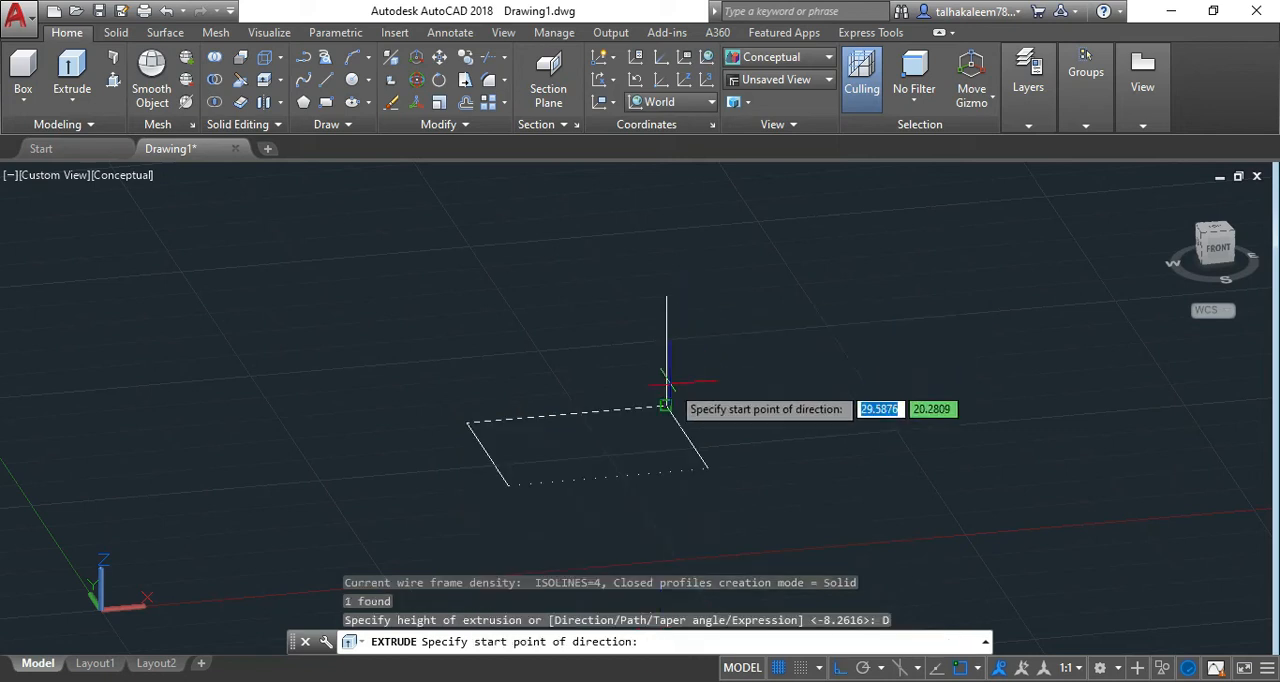
click(665, 406)
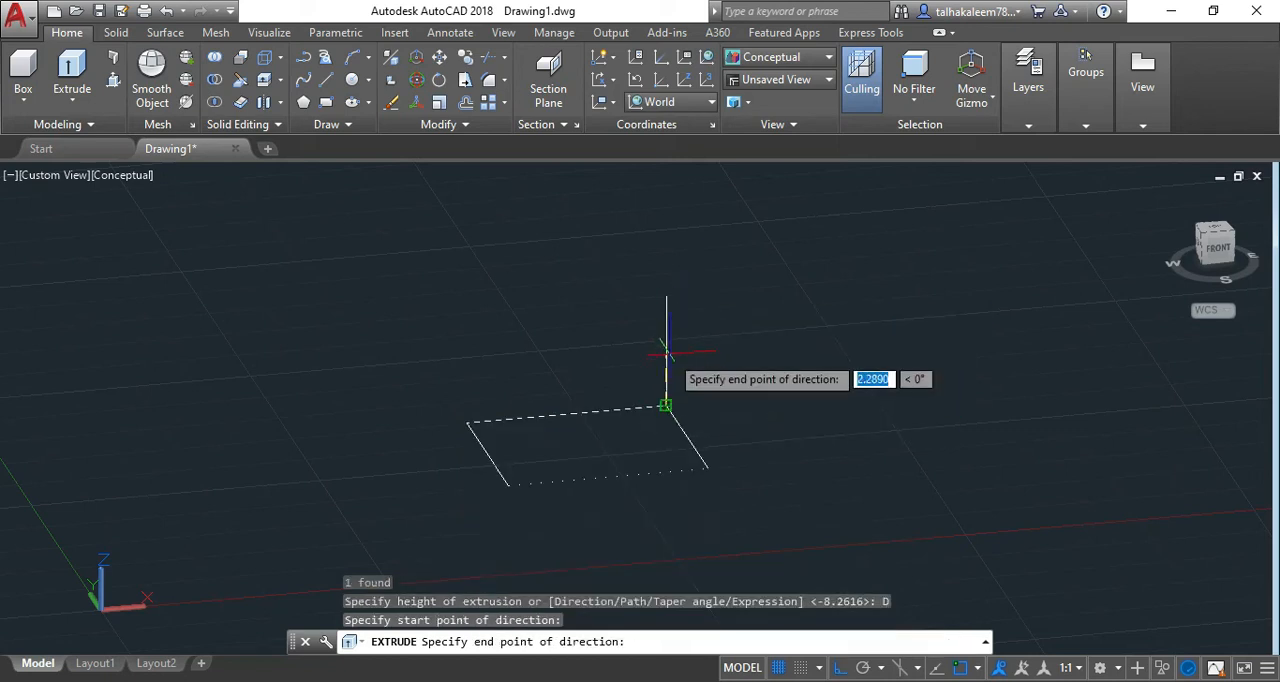
key(F3)
click(668, 352)
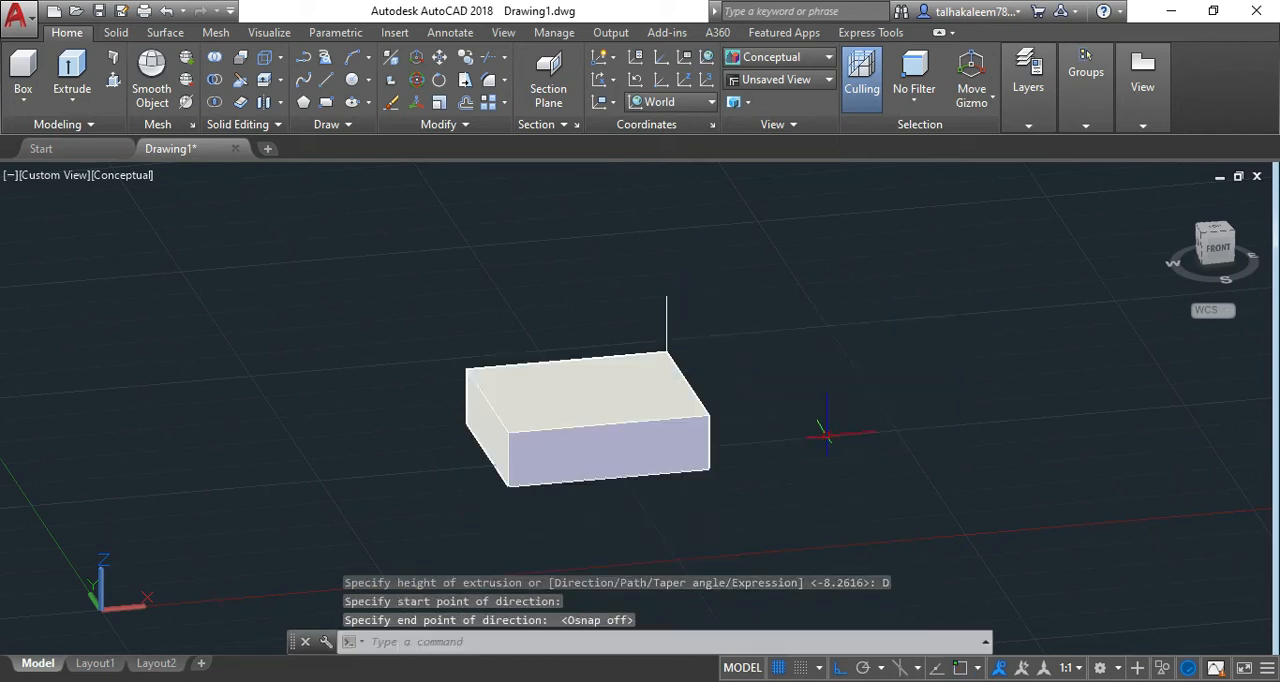
click(737, 370)
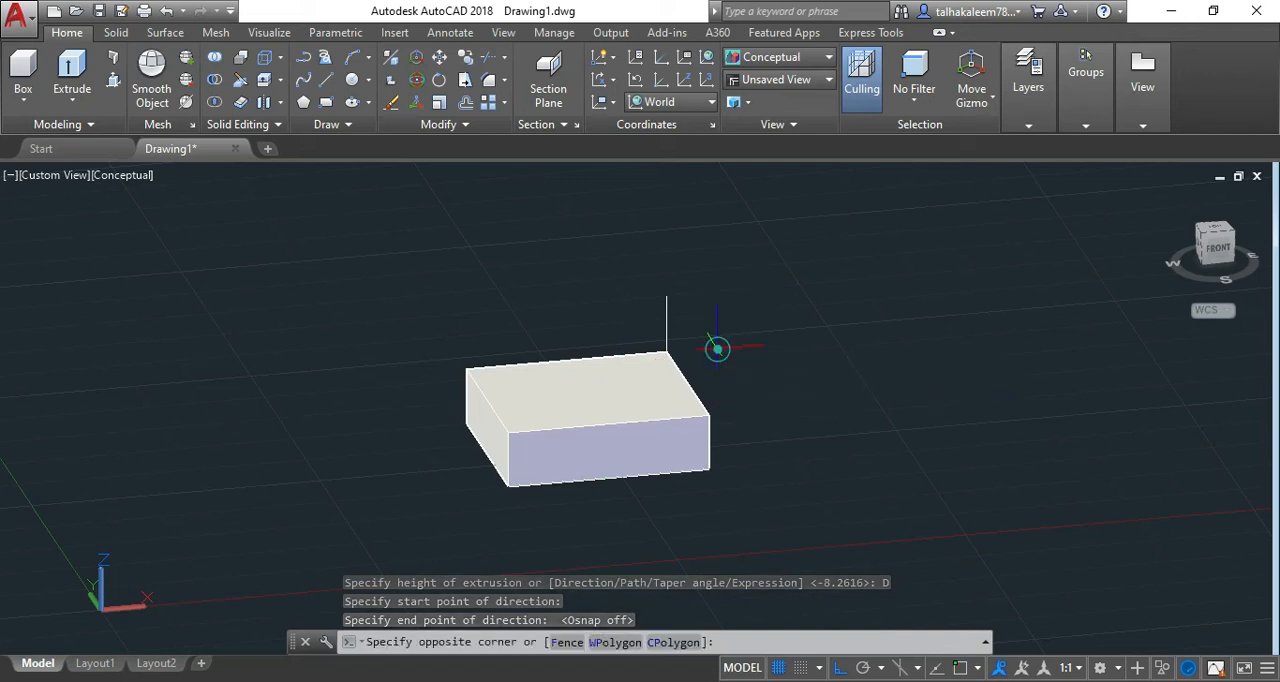
click(663, 391)
key(ctrl+z)
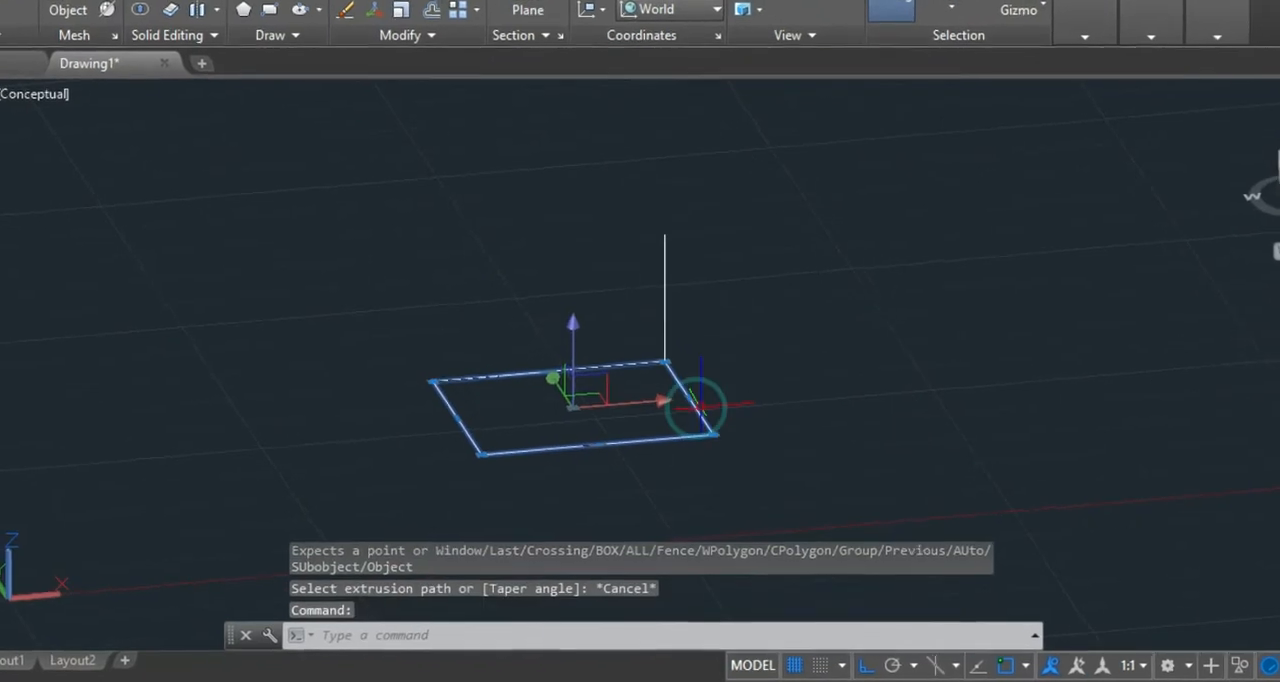
Extrude the rectangle with the Path option, using the vertical line as the extrusion path.
text(extr)
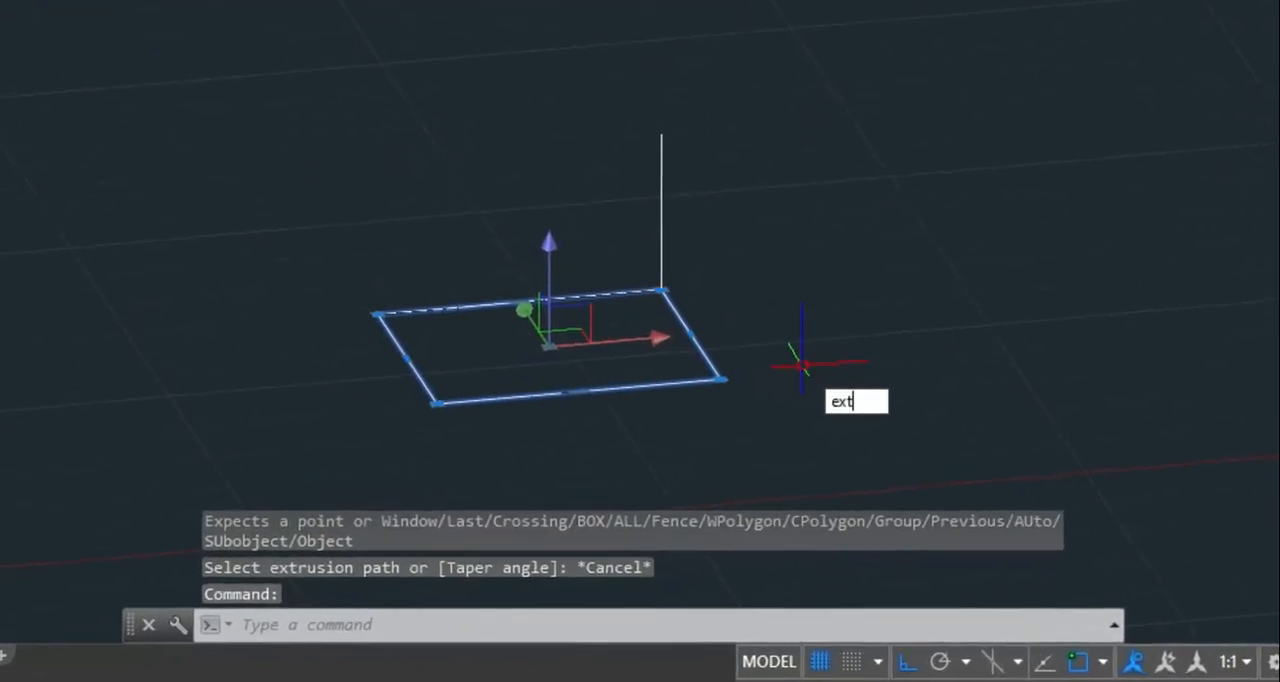
key(Return)
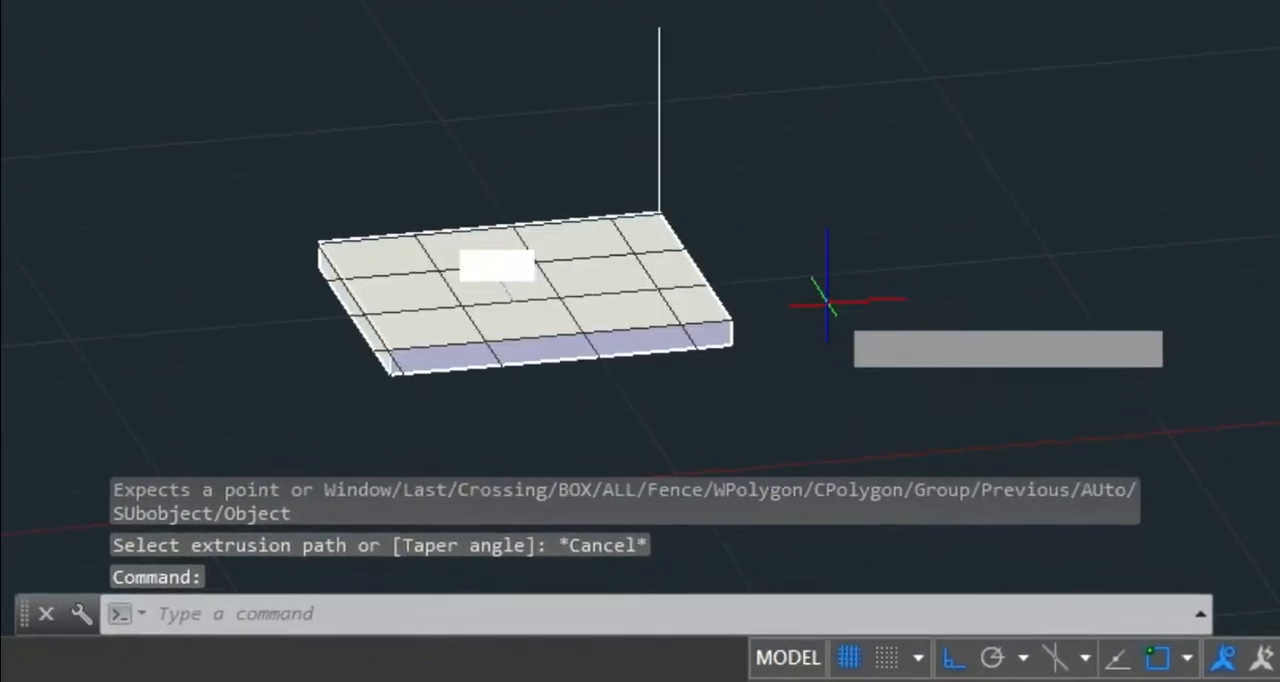
key(Return)
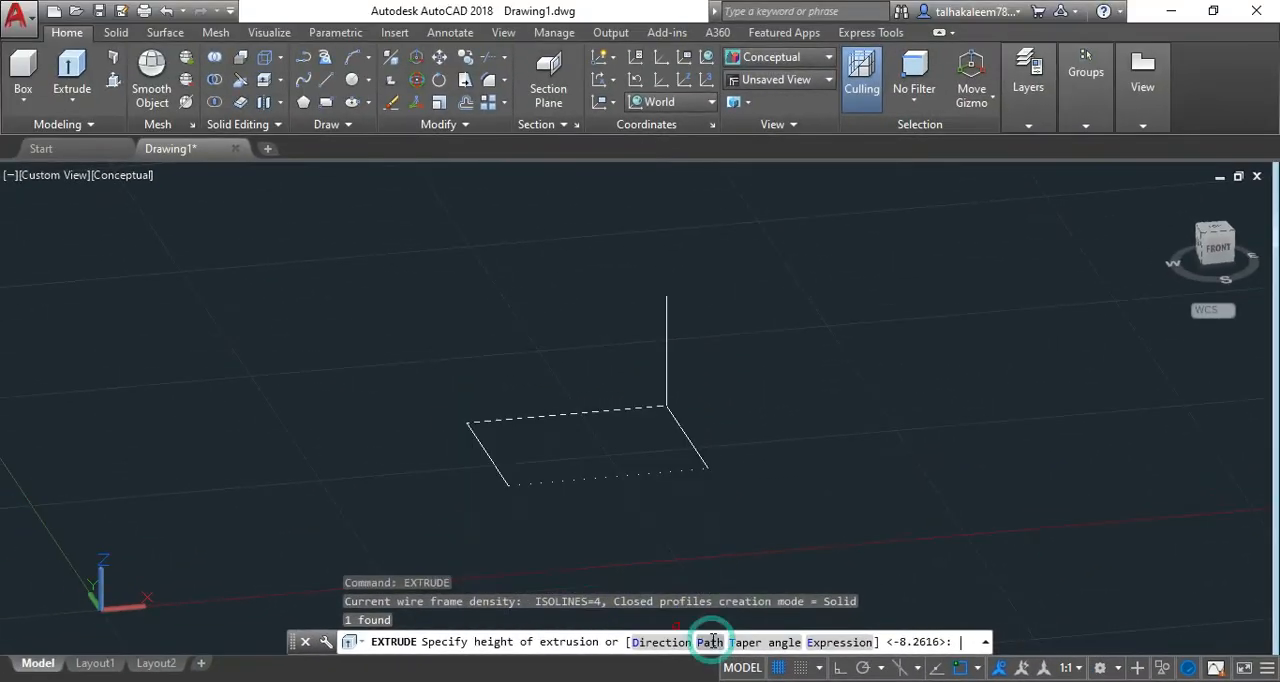
click(716, 635)
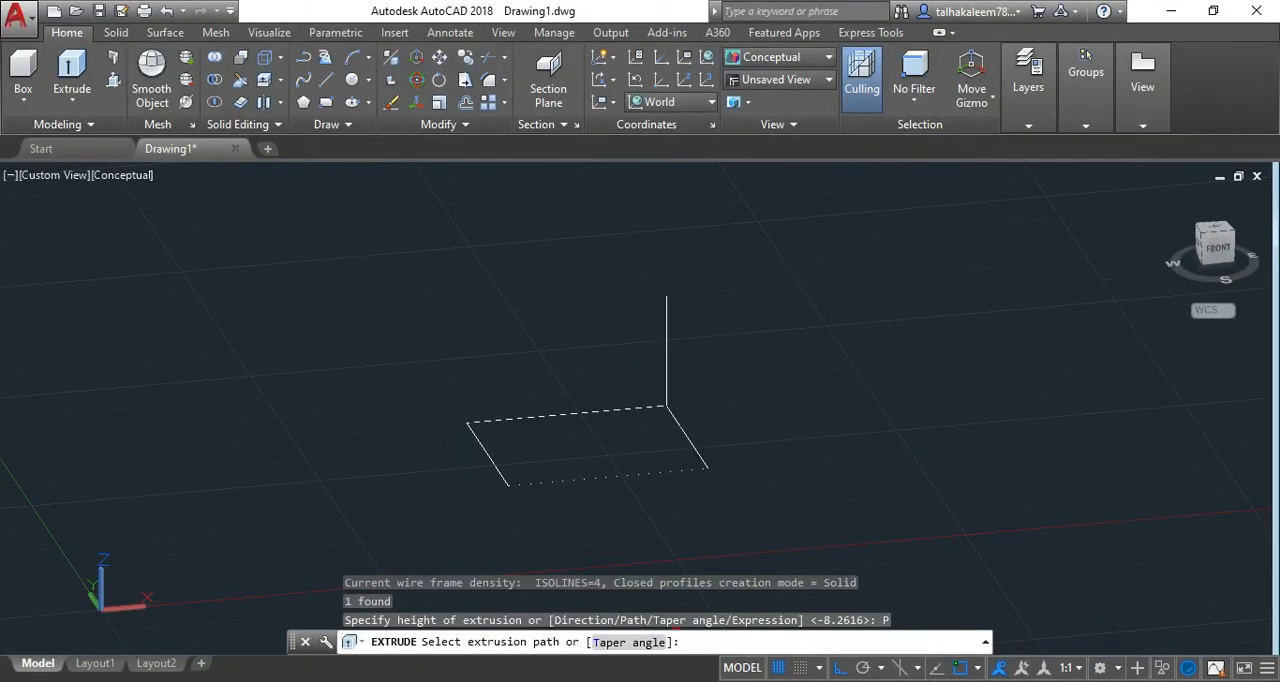
click(667, 354)
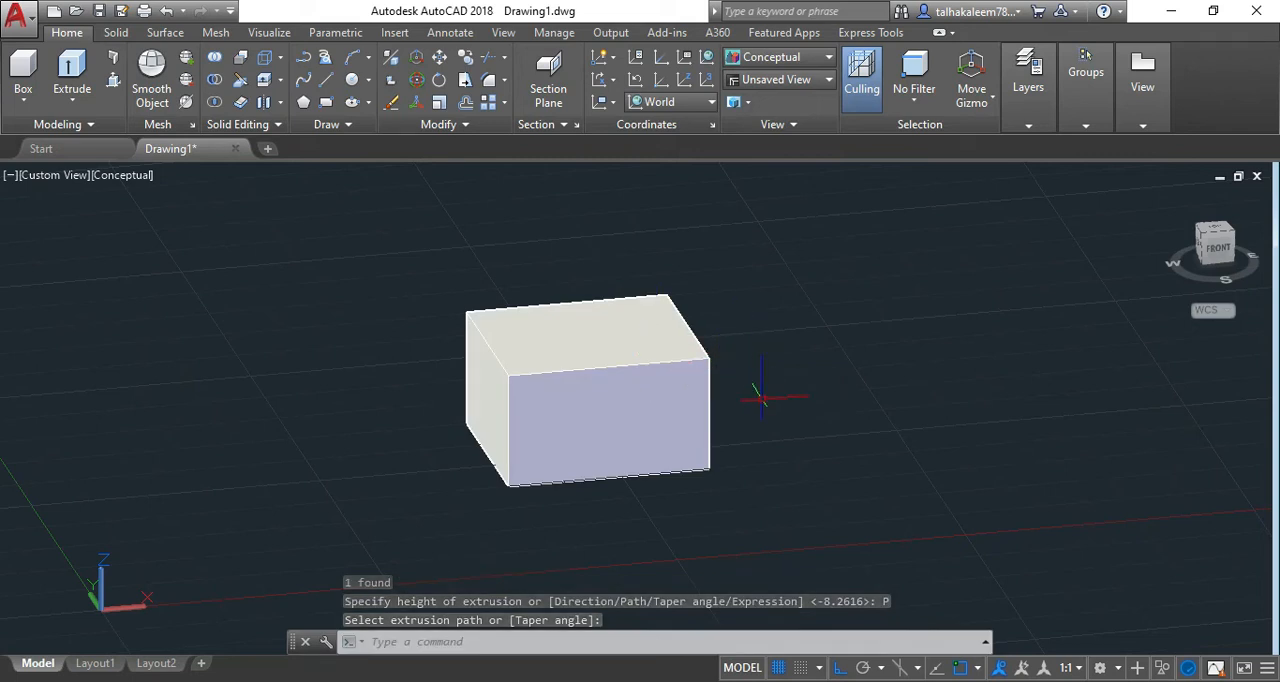
Undo the path extrusion and erase the vertical line at the rectangle's corner.
key(ctrl+z)
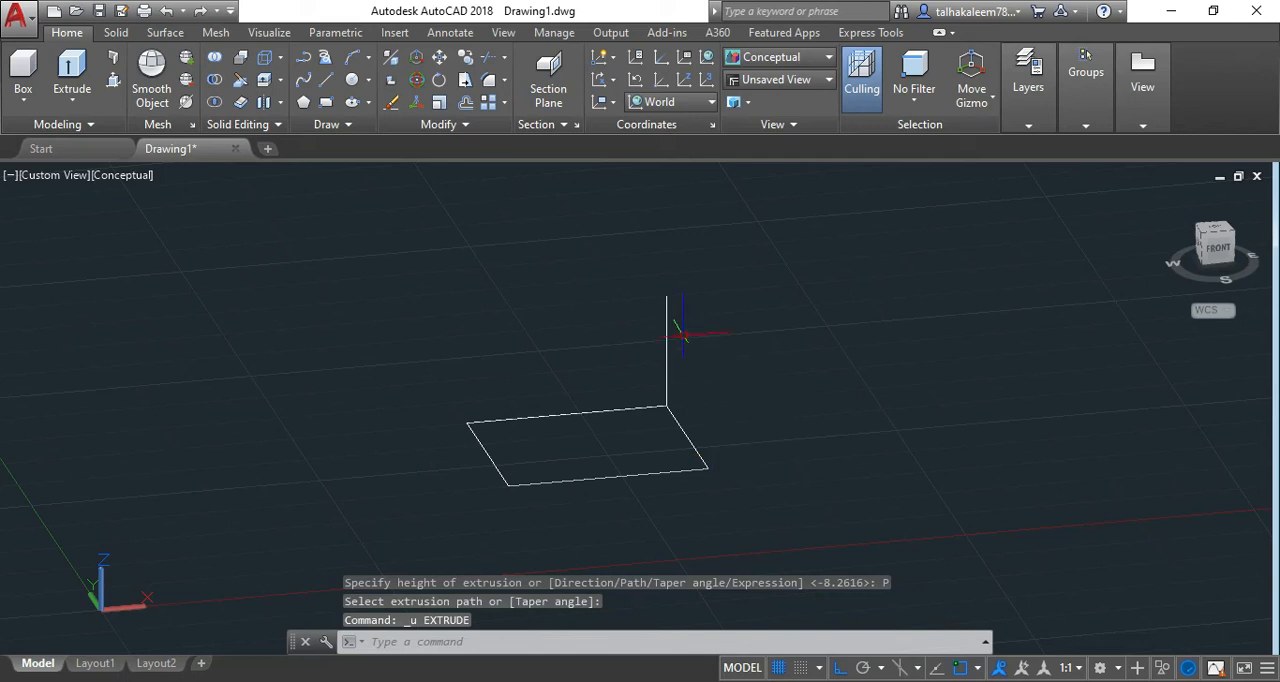
click(667, 320)
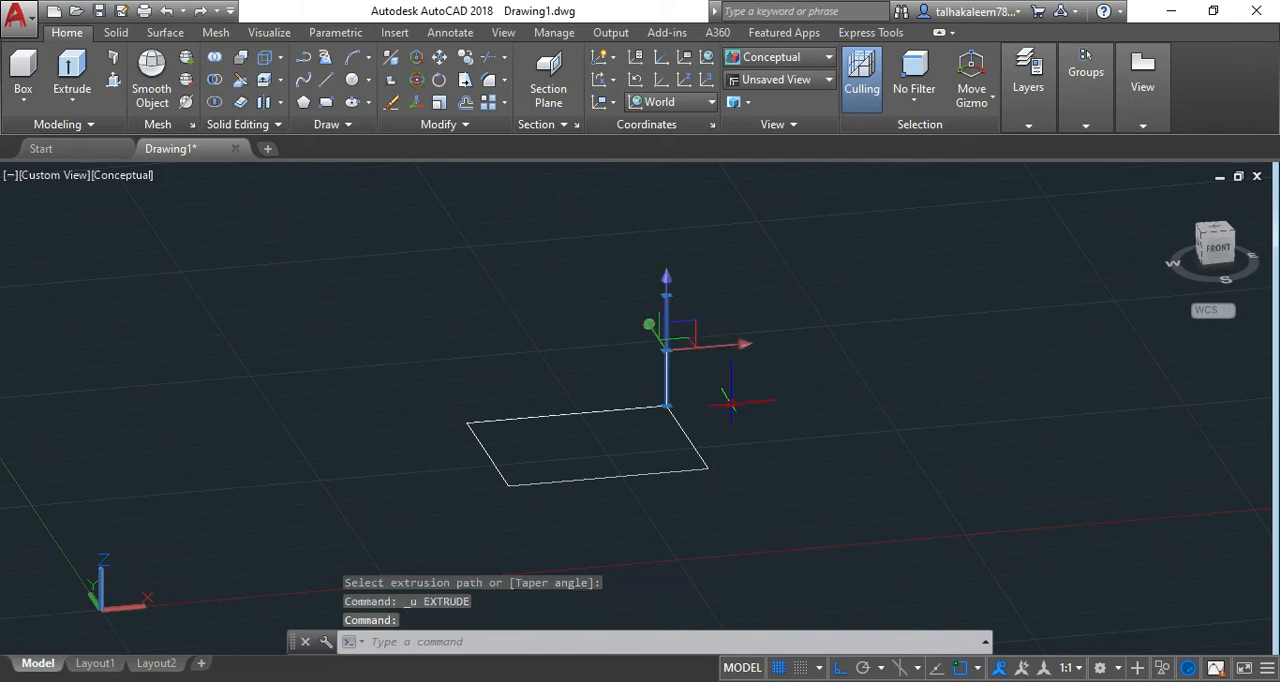
key(Delete)
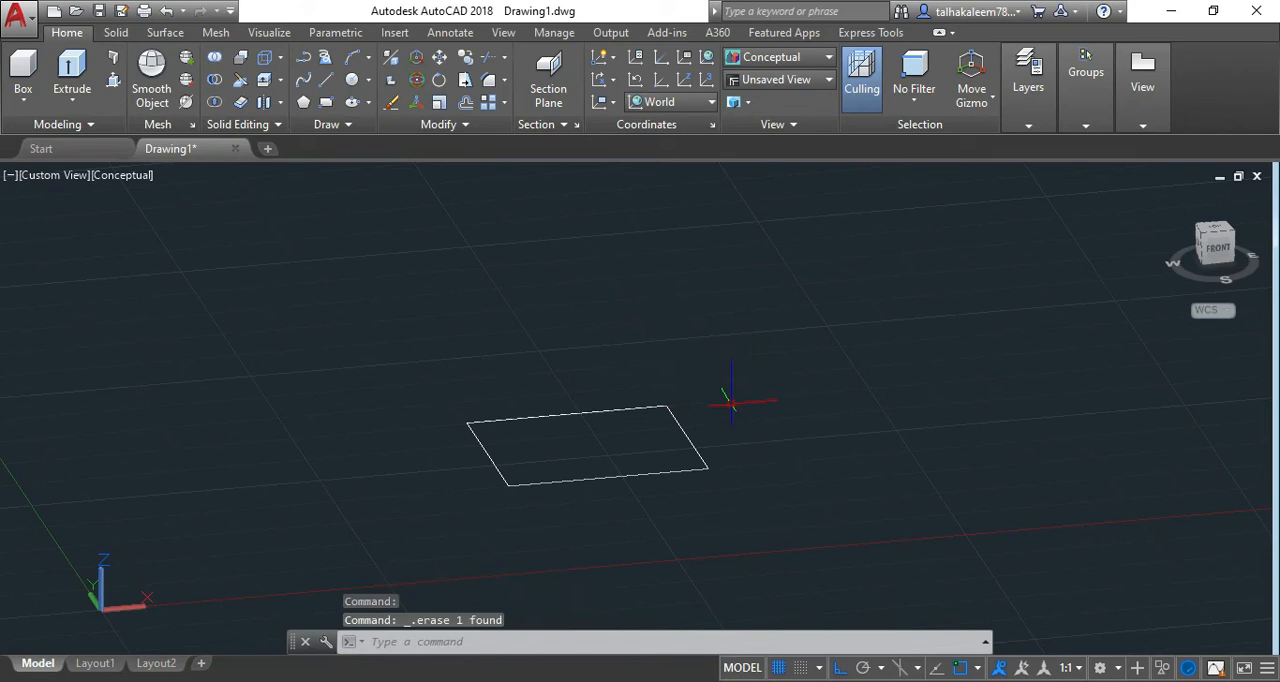
Extrude the rectangle with the Taper angle option at 45 degrees, to a height of about 8 units.
click(682, 434)
text(EXTR)
key(Return)
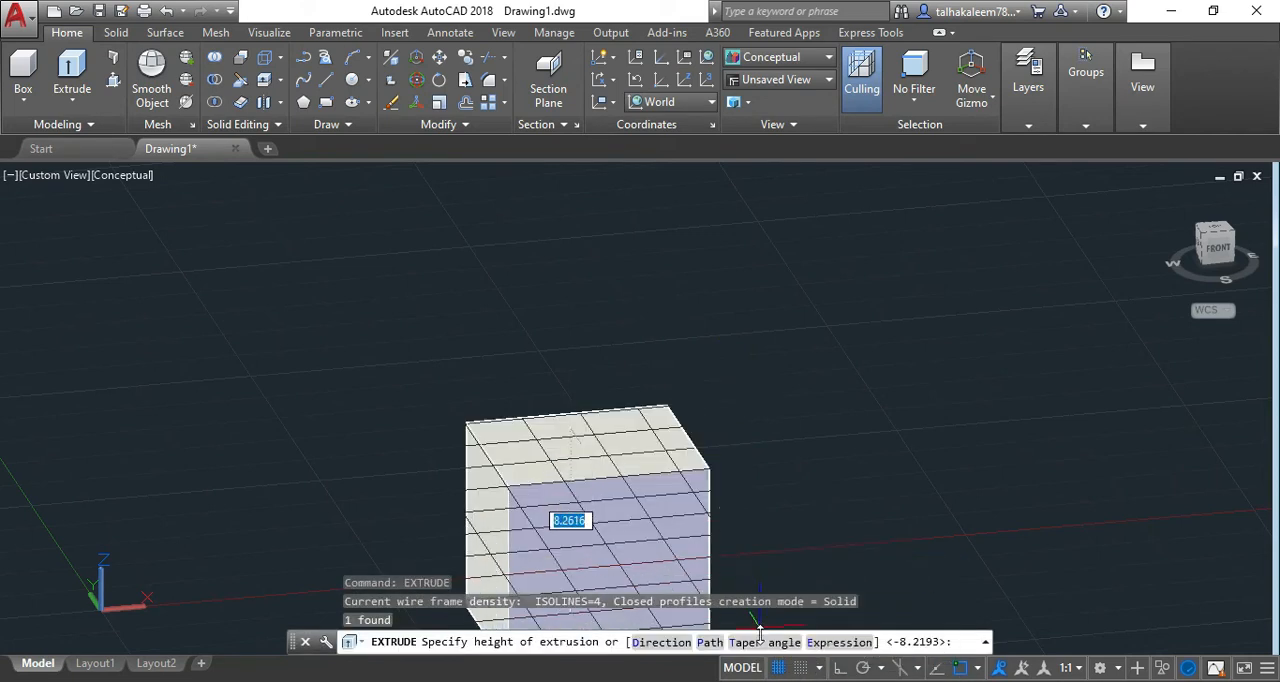
click(761, 637)
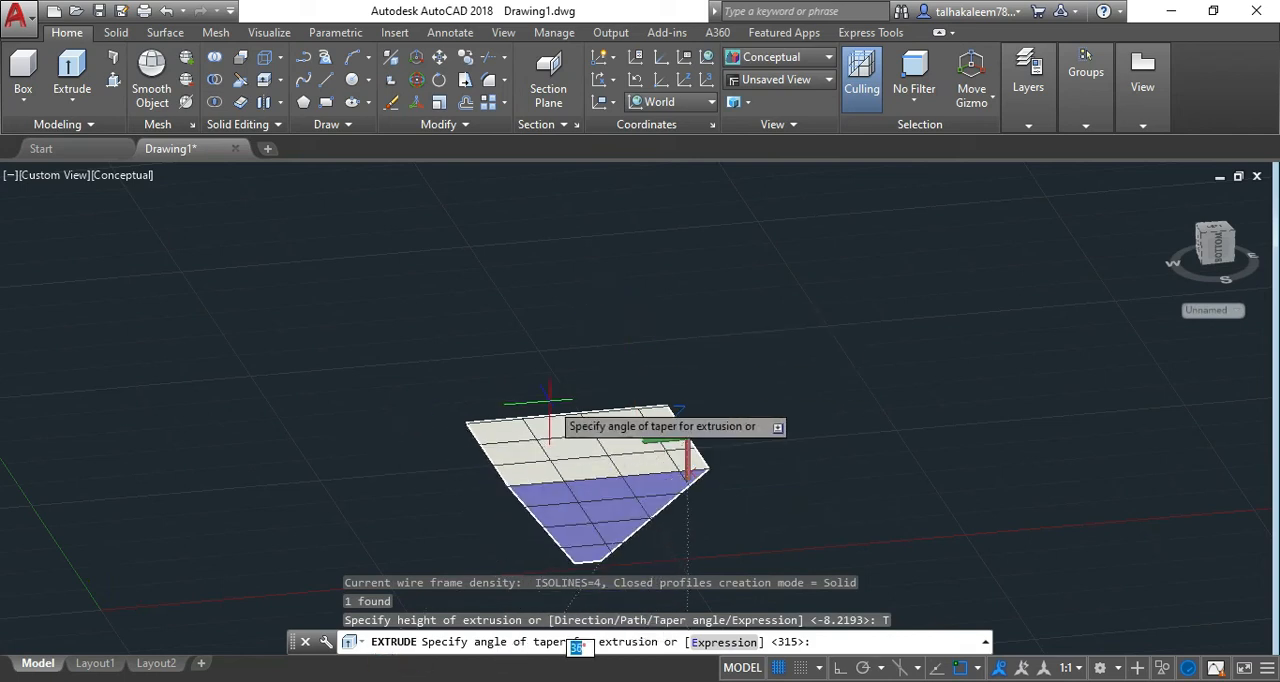
text(45)
key(Return)
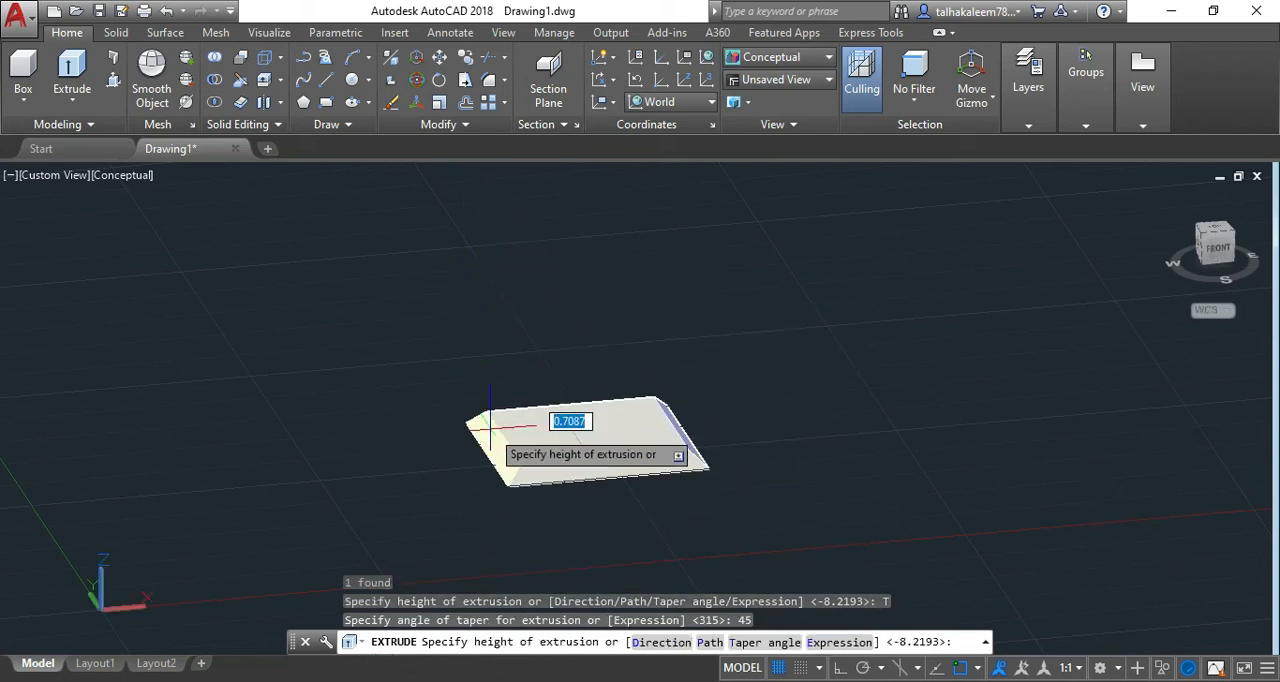
click(631, 271)
click(820, 400)
click(820, 400)
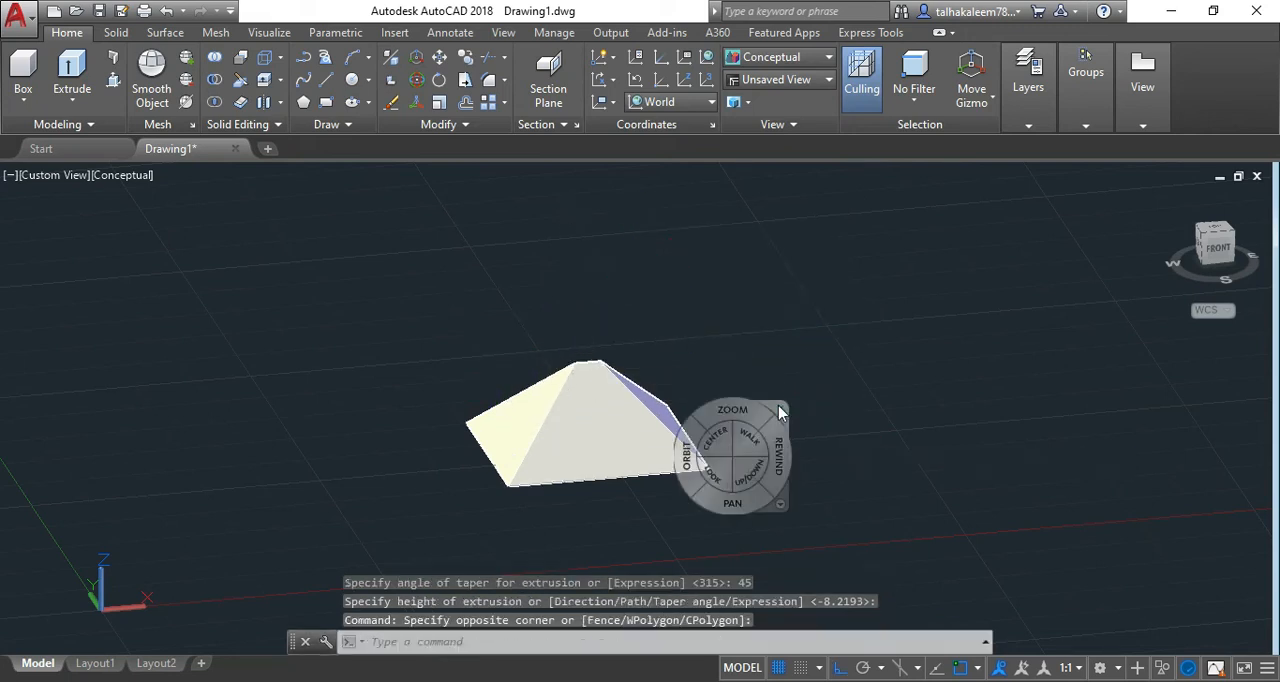
mouse_move(580, 372)
mouse_down()
mouse_move(723, 463)
mouse_move(866, 451)
mouse_move(880, 498)
mouse_move(729, 438)
mouse_move(644, 443)
mouse_up()
drag(703, 496, 860, 410)
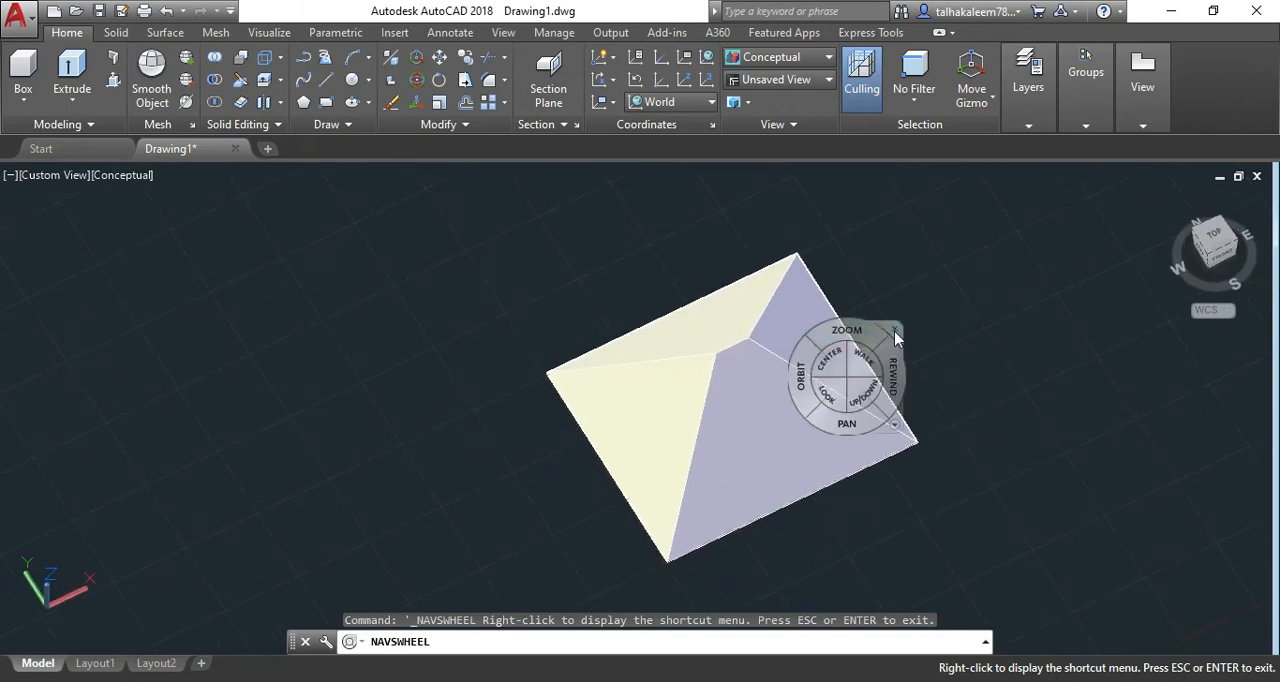
key(Escape)
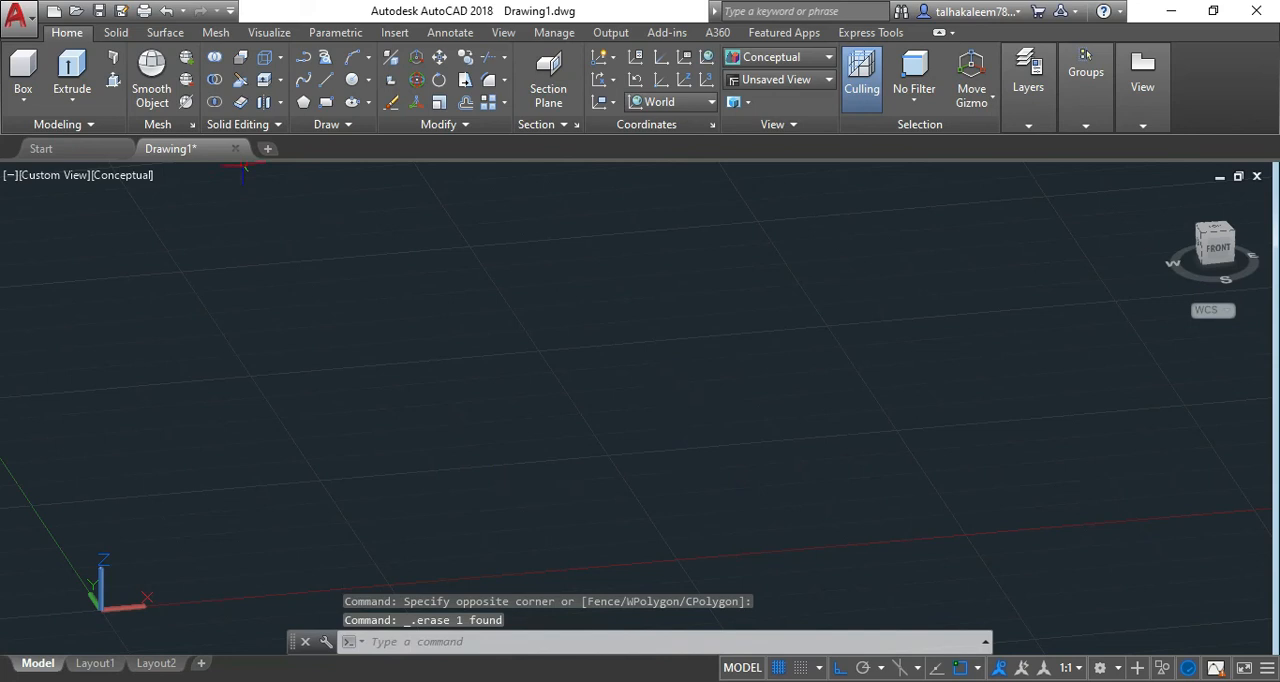
Open the existing drawing Extrude_Infiniteypat from the Youtube Vid 7 folder.
click(16, 14)
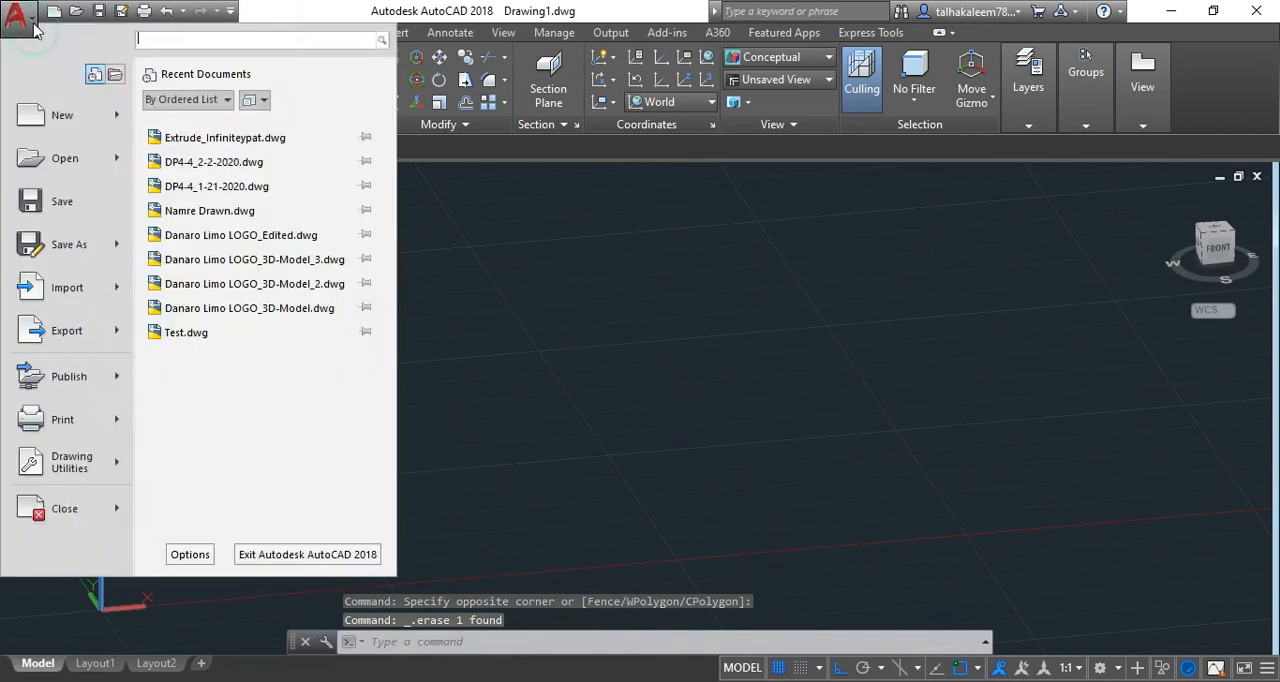
mouse_move(70, 176)
click(188, 127)
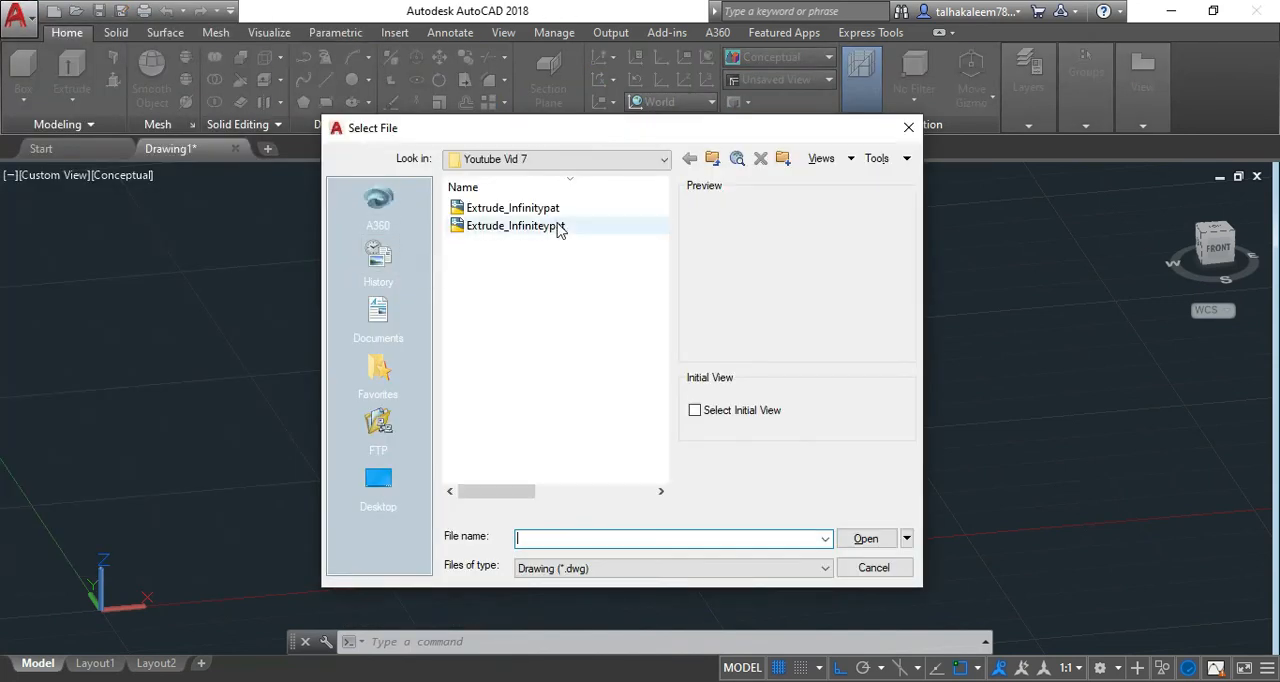
click(557, 225)
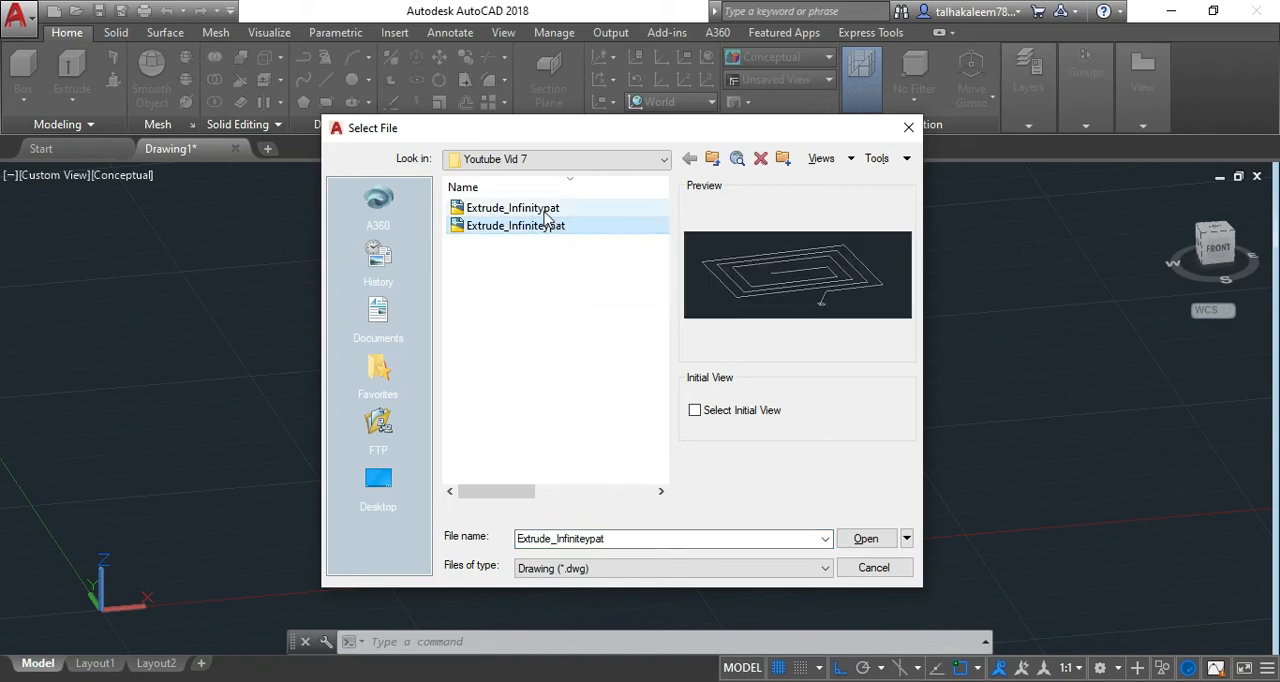
click(537, 230)
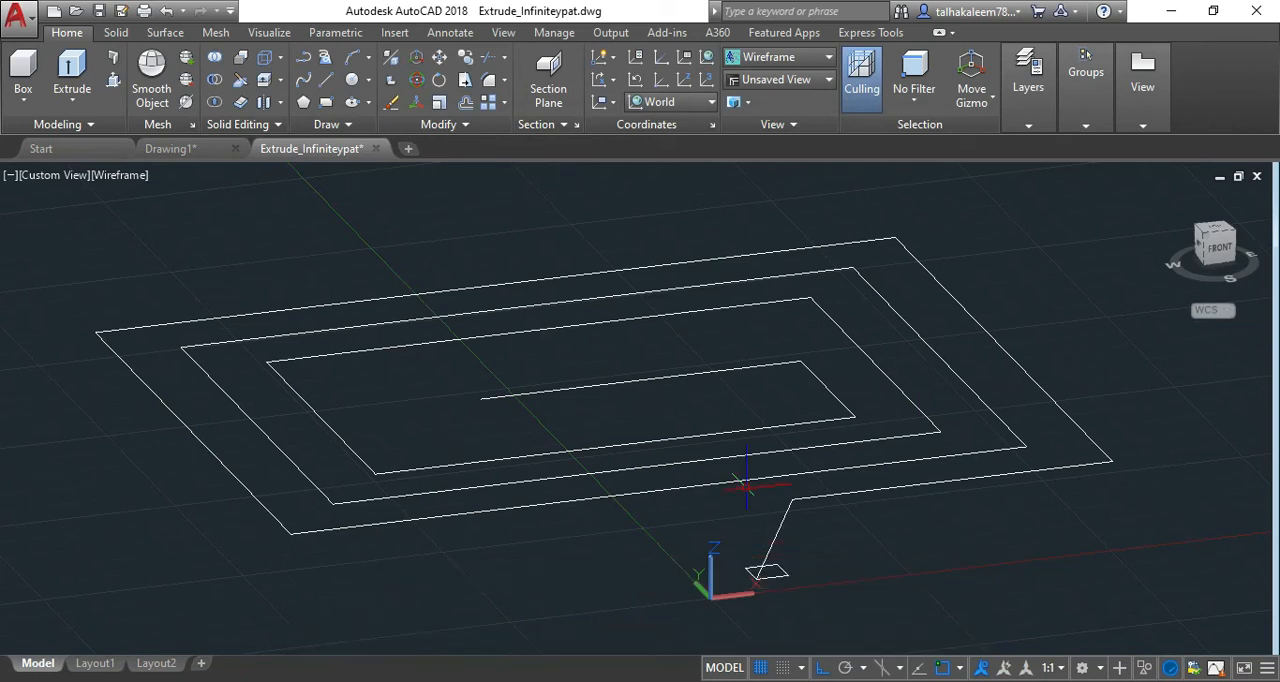
Turn on the command line and extrude the small rectangle near the origin with the Path option along the rectangular spiral polyline.
key(ctrl+9)
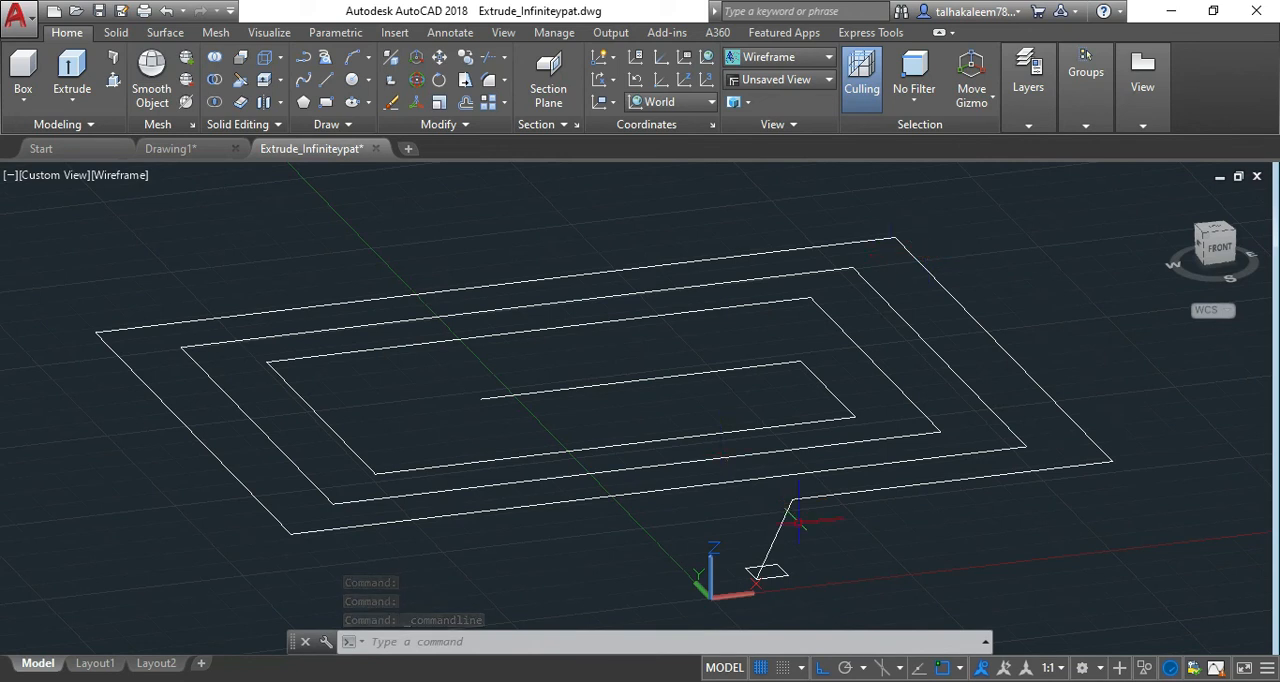
click(763, 572)
text(EXTRUDE)
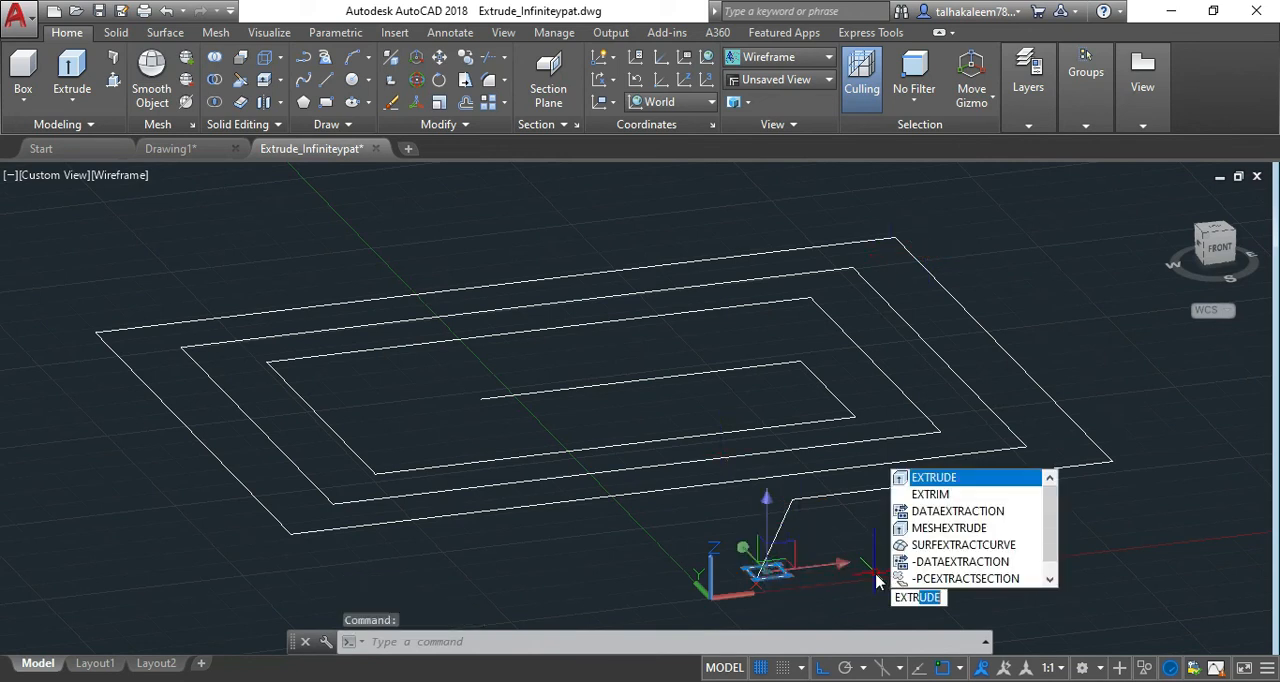
key(Return)
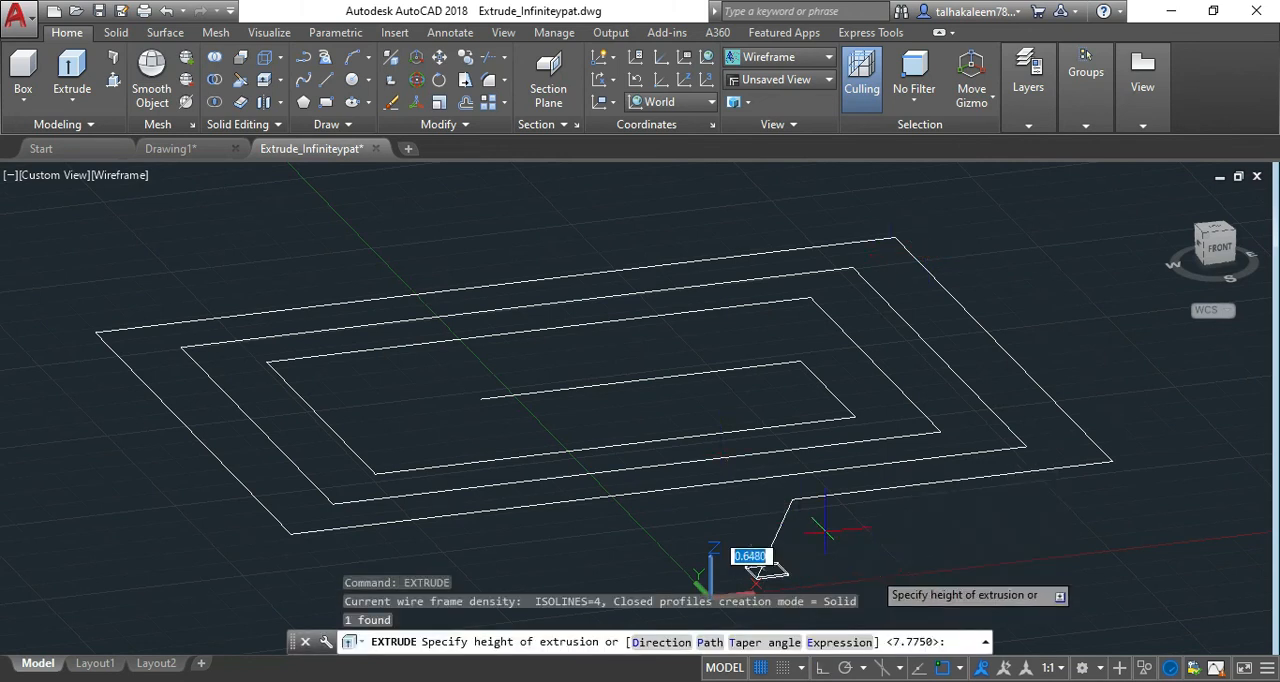
click(707, 642)
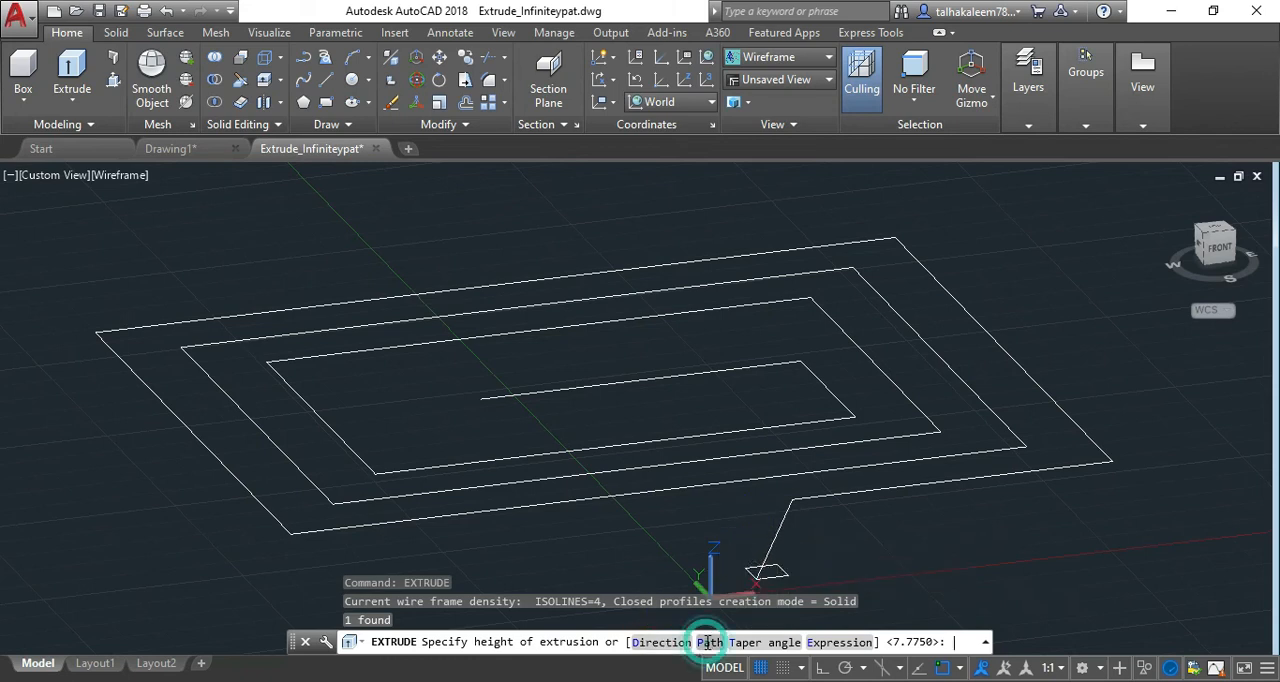
click(785, 516)
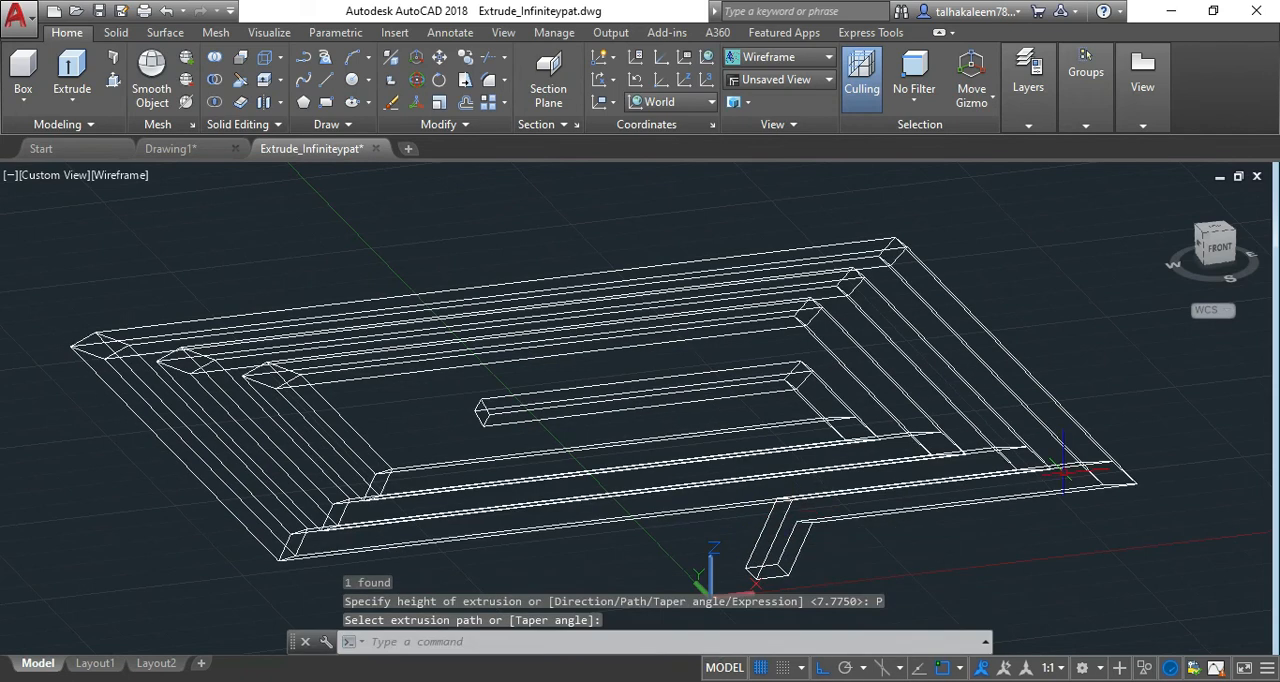
View the extruded spiral solid in the Conceptual visual style and switch the visual style to Realistic.
click(133, 175)
click(180, 238)
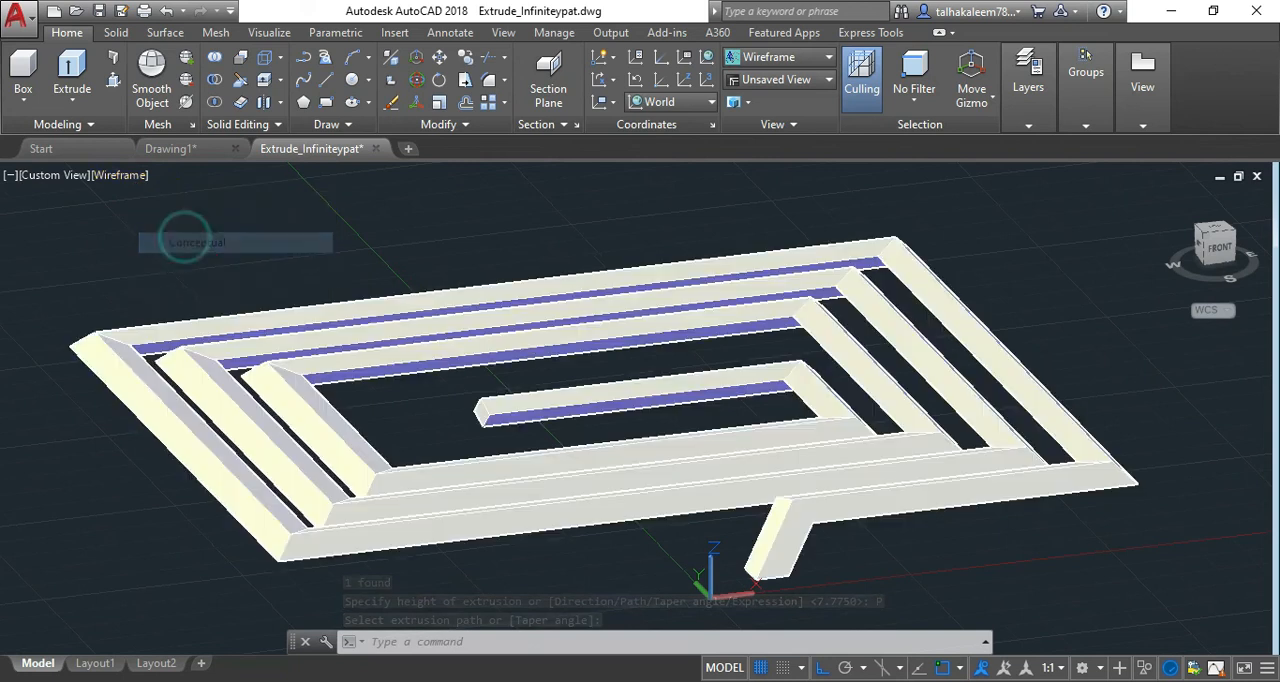
key(shift+w)
drag(385, 443, 563, 457)
scroll(637, 379, down, 1)
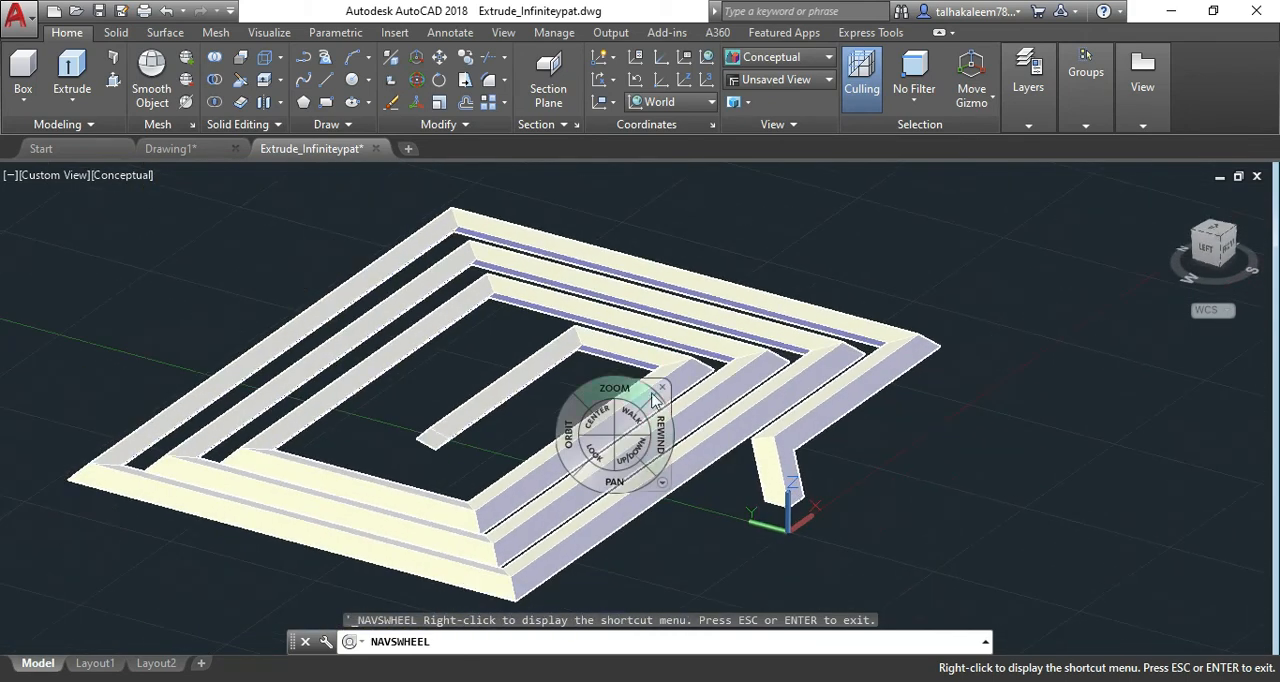
key(Escape)
click(118, 176)
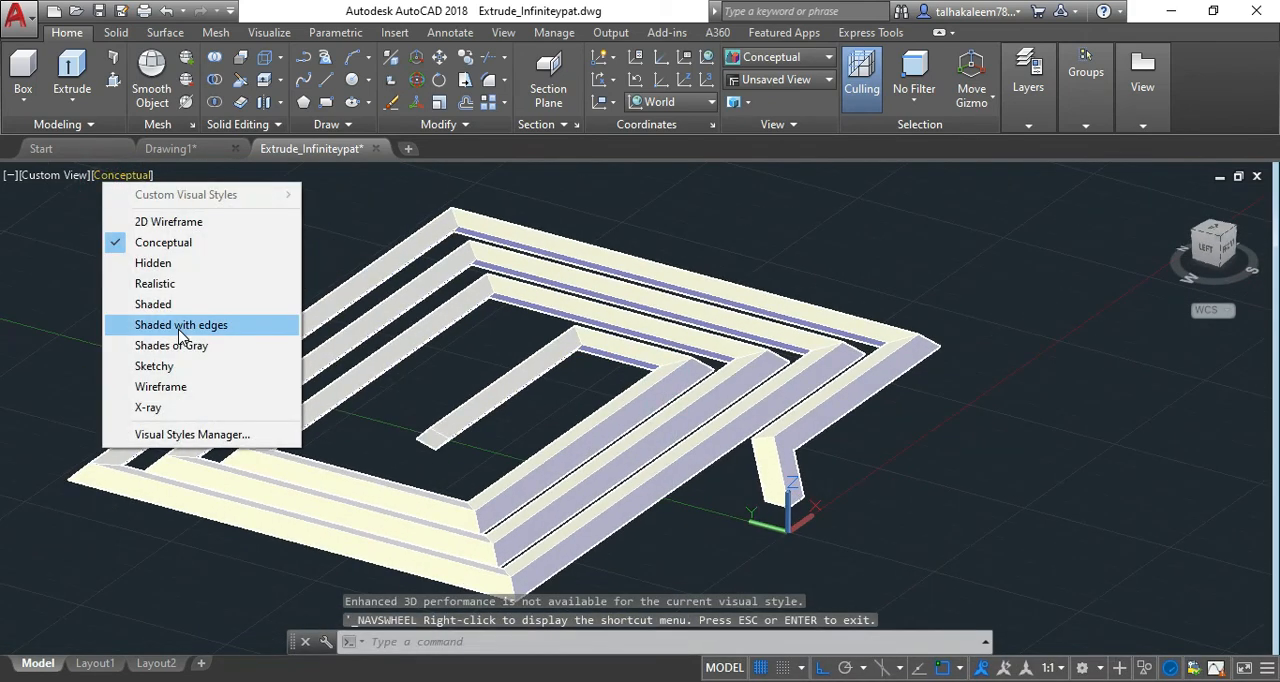
click(156, 284)
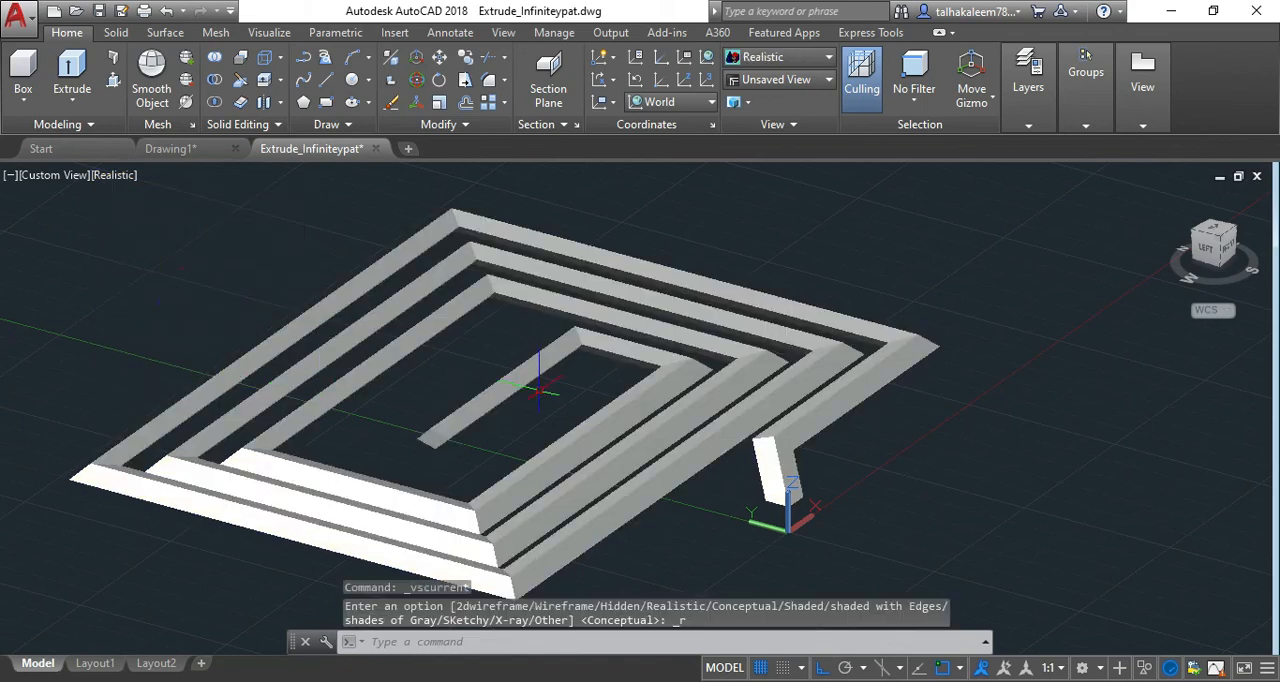